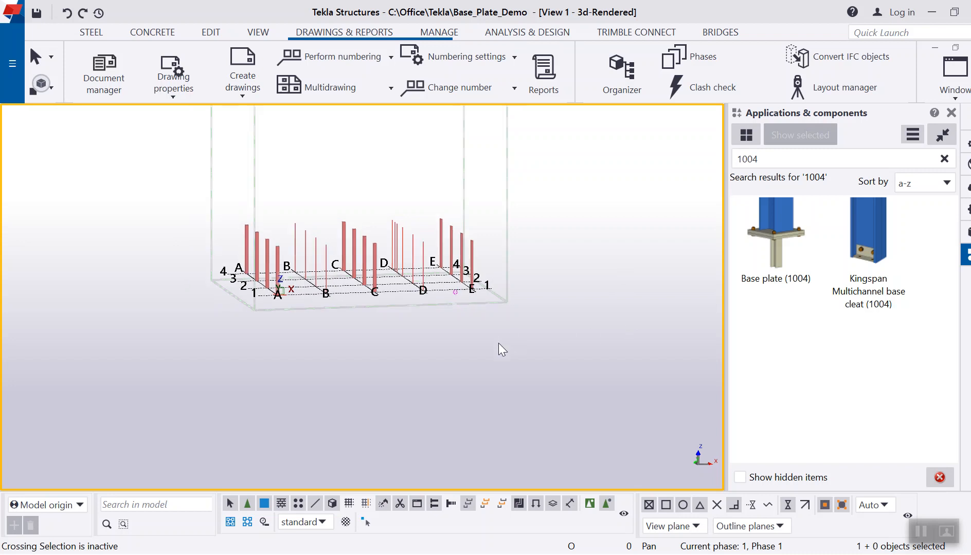
Set the 3D view's display options to show profile part labels for selected parts.
double_click(595, 262)
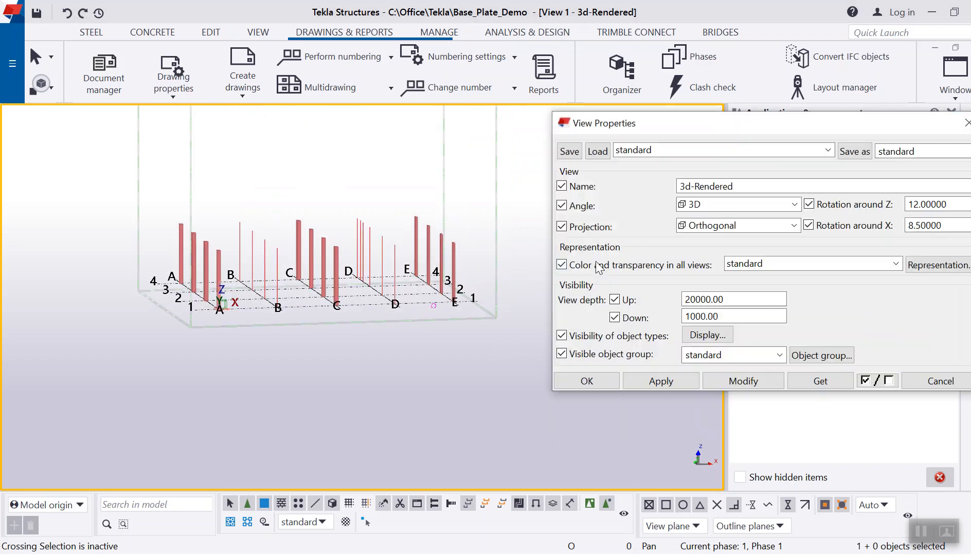
click(706, 340)
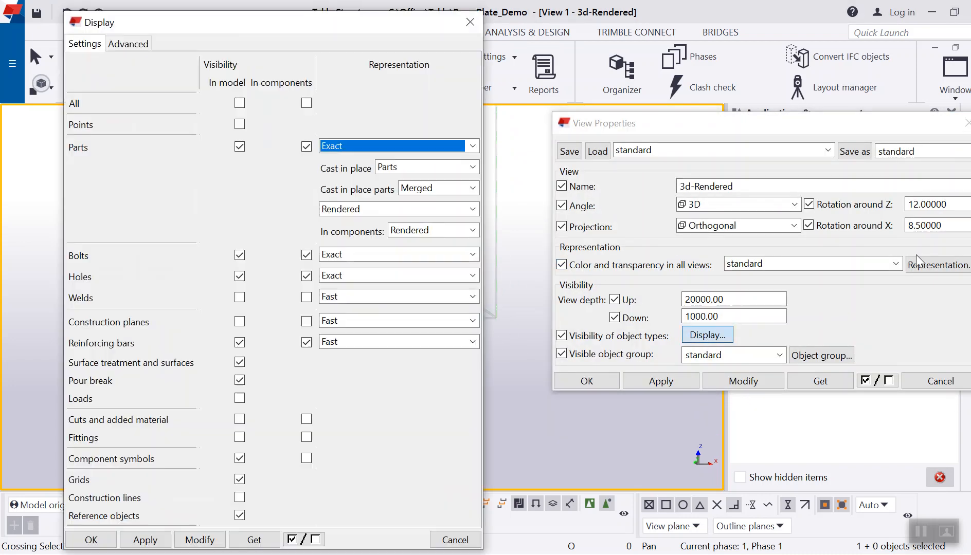
click(128, 45)
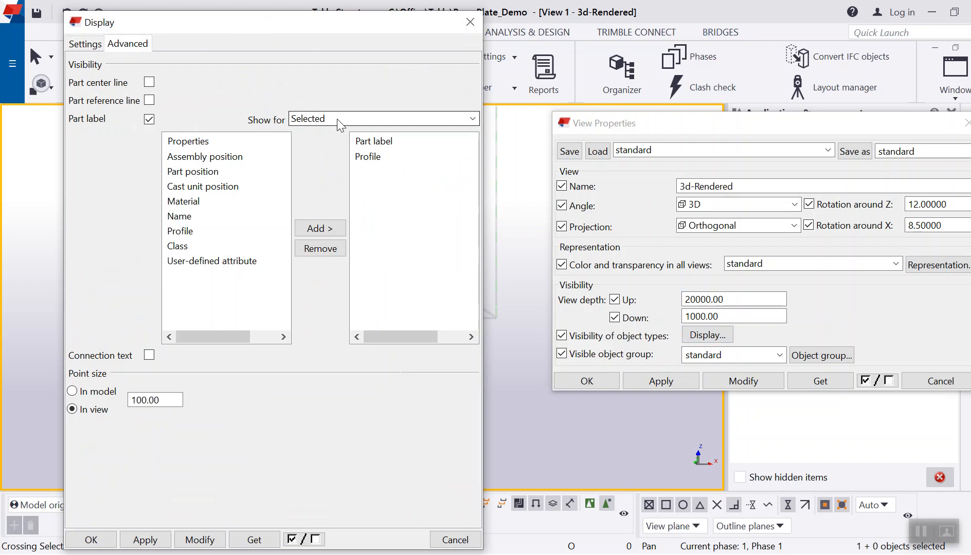
click(91, 540)
click(731, 380)
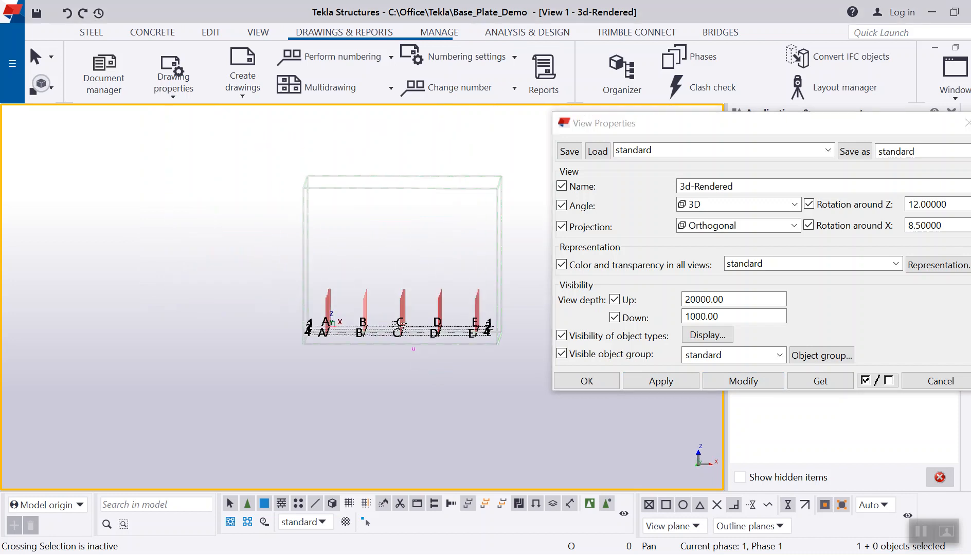
Select all the columns to show their profile labels and close the view properties.
key(ctrl+a)
scroll(250, 380, down, 1)
ctrl+middle_drag(339, 345, 414, 418)
scroll(429, 336, up, 5)
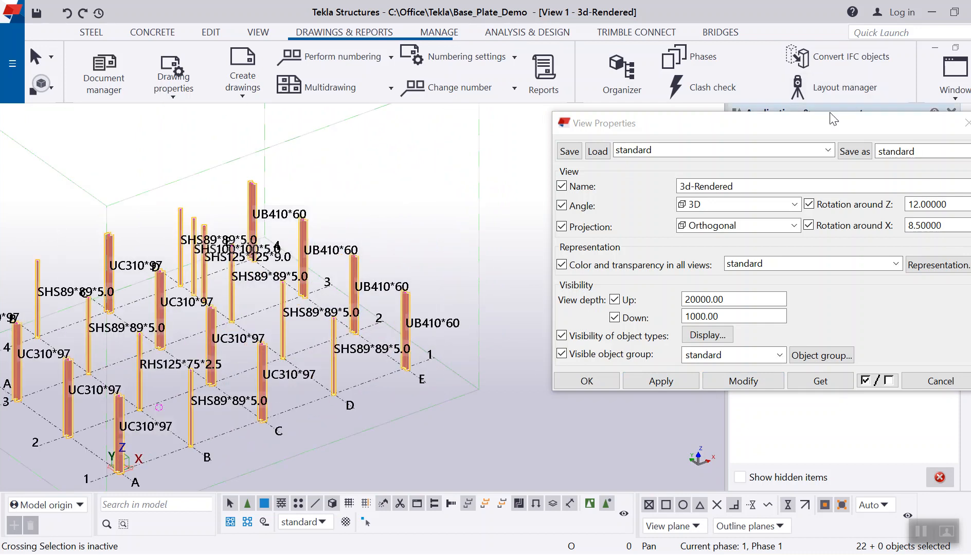
click(721, 133)
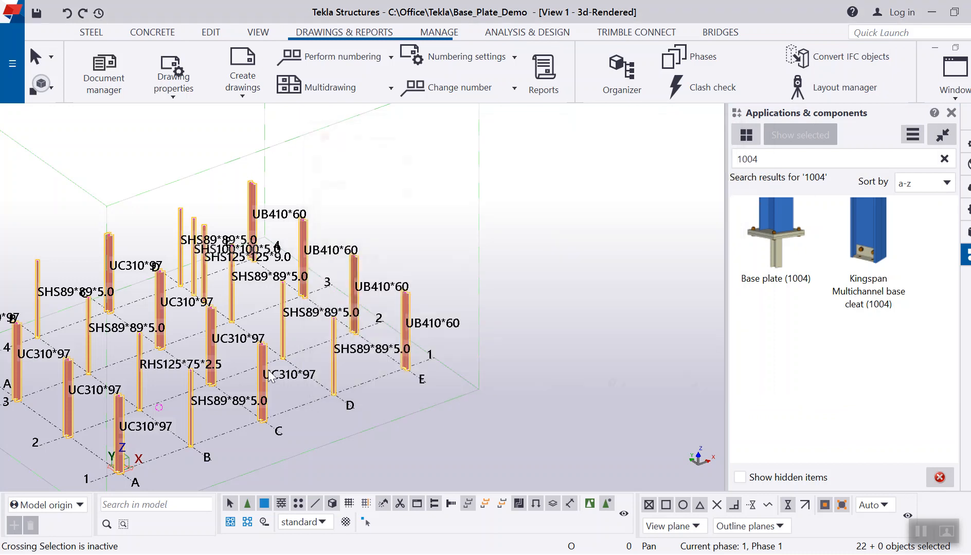
Open the Base plate (1004) component settings and review its list of saved attribute files, keeping standard.
scroll(387, 242, down, 2)
click(774, 219)
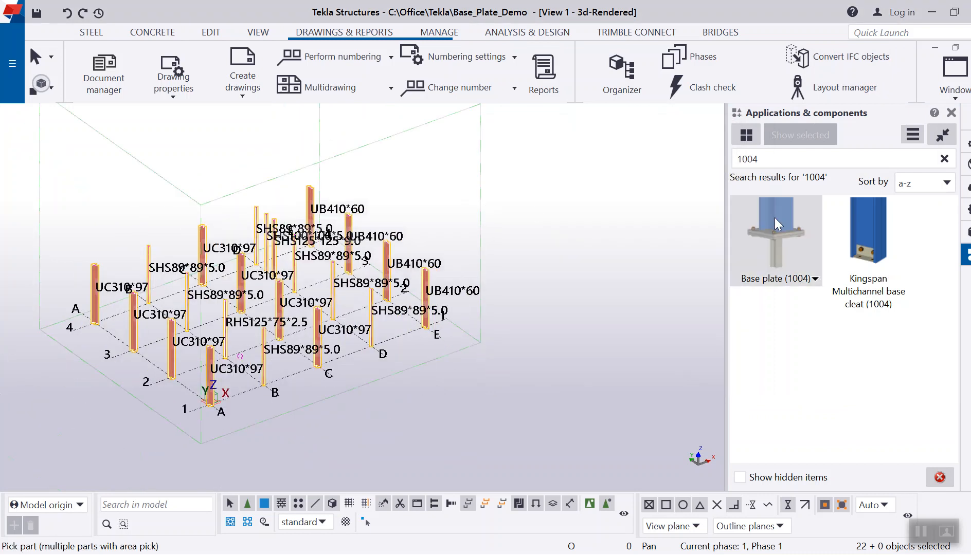
double_click(774, 219)
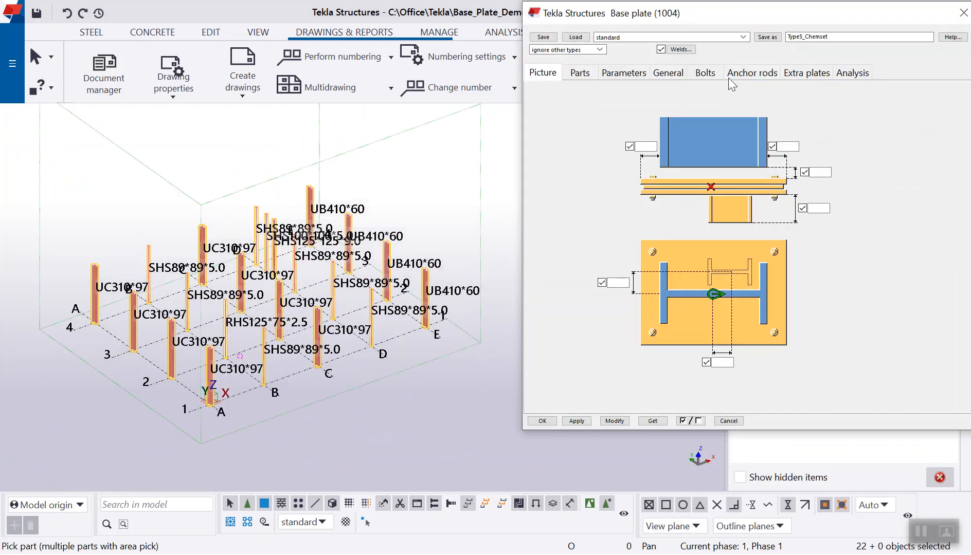
click(743, 37)
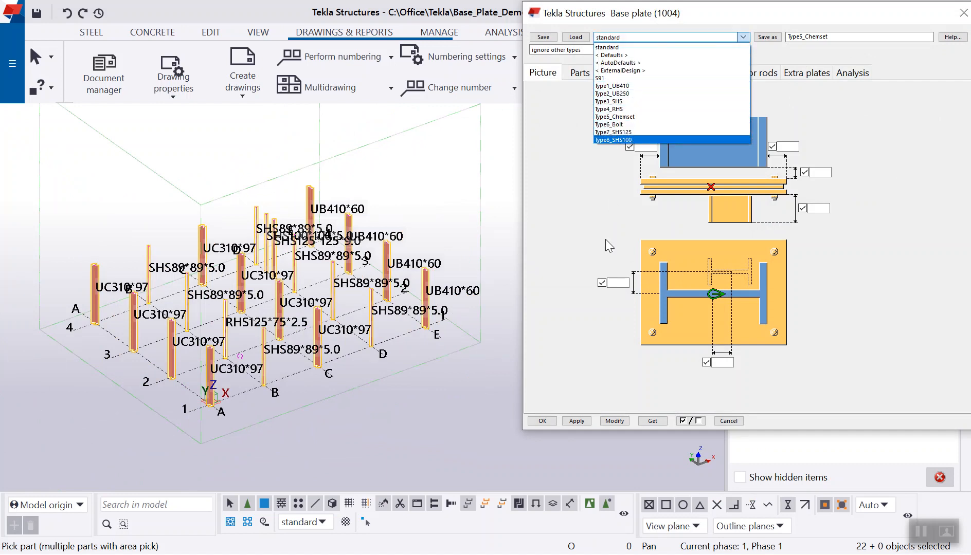
click(578, 422)
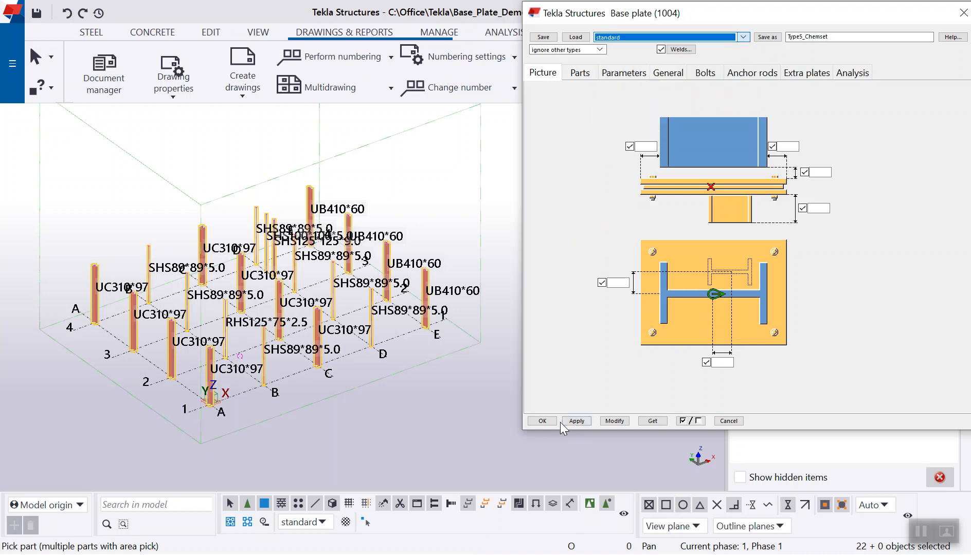
click(537, 421)
Open the AutoDefaults setup and expand the BasePlate rule group to the Base plate (1004) rule sets in Components 18.
scroll(539, 330, down, 3)
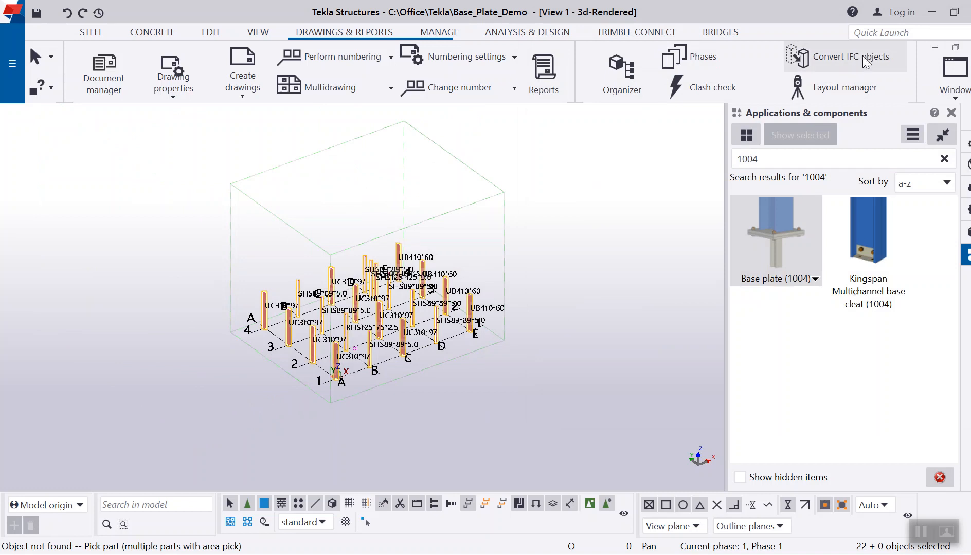
click(899, 34)
click(899, 91)
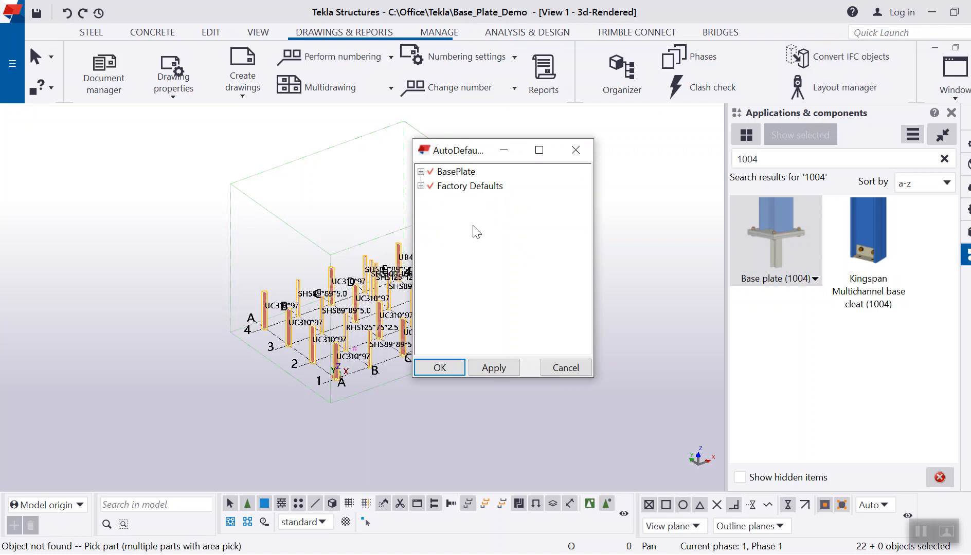
right_click(473, 238)
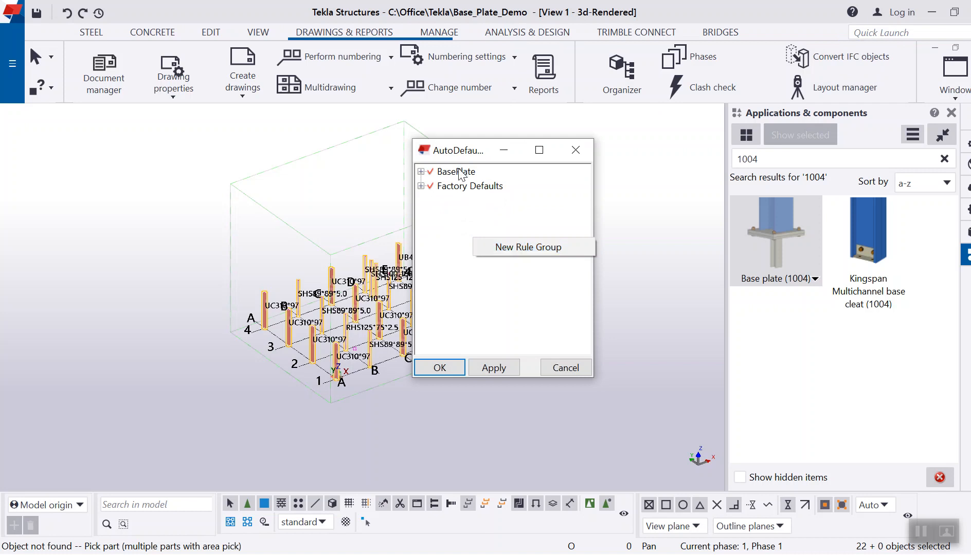
click(421, 172)
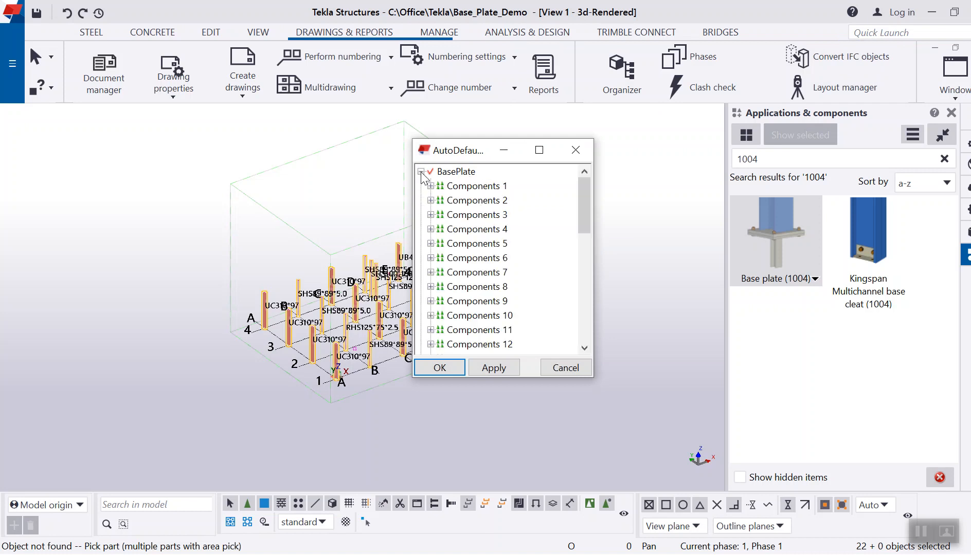
scroll(519, 253, down, 3)
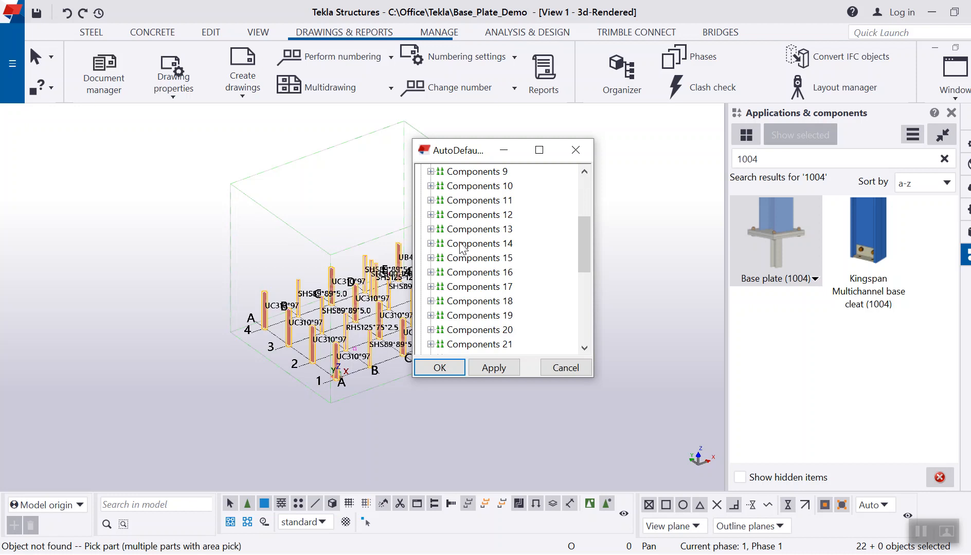
click(430, 301)
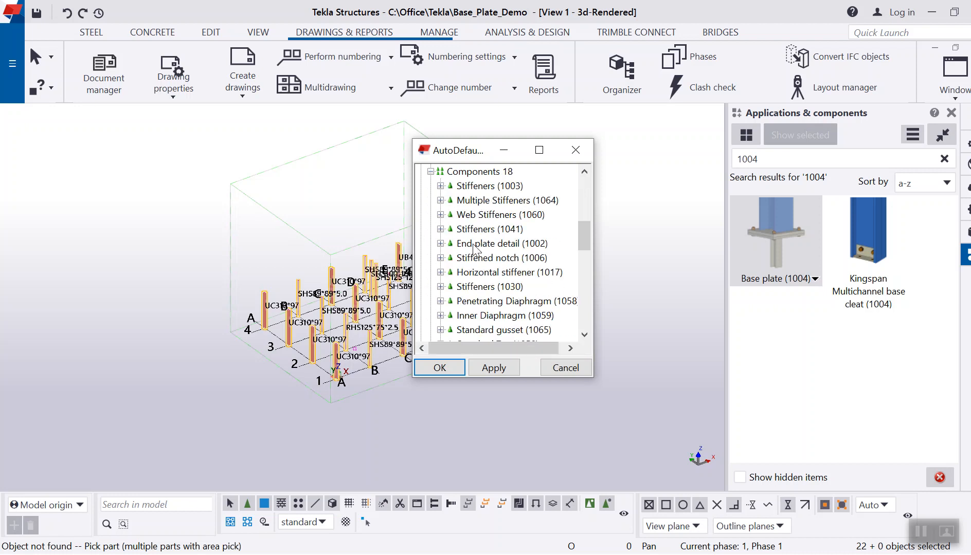
scroll(474, 249, down, 3)
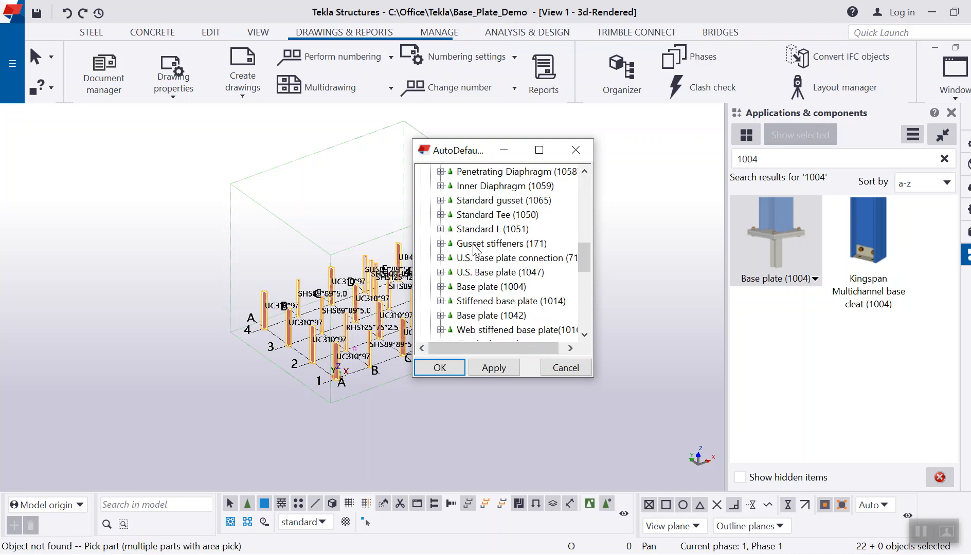
click(440, 286)
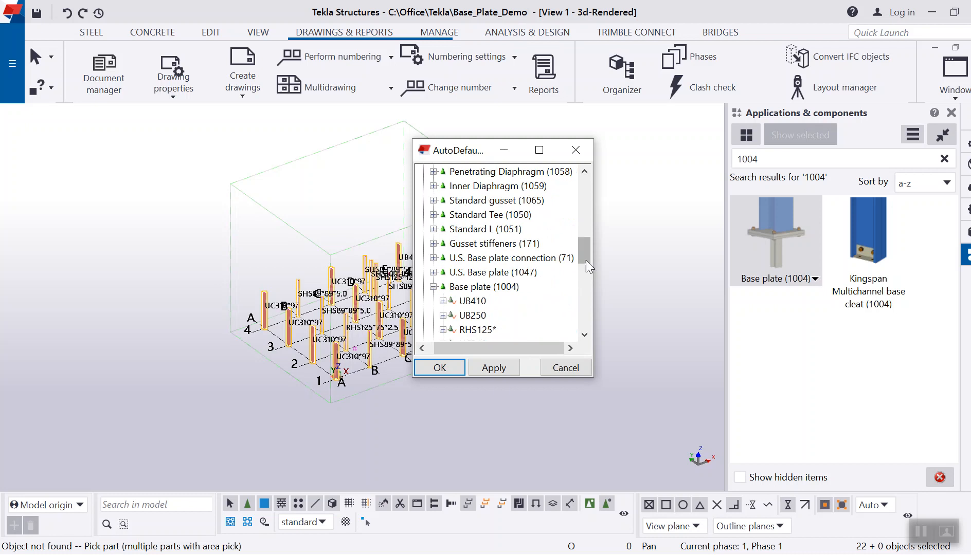
drag(585, 254, 583, 262)
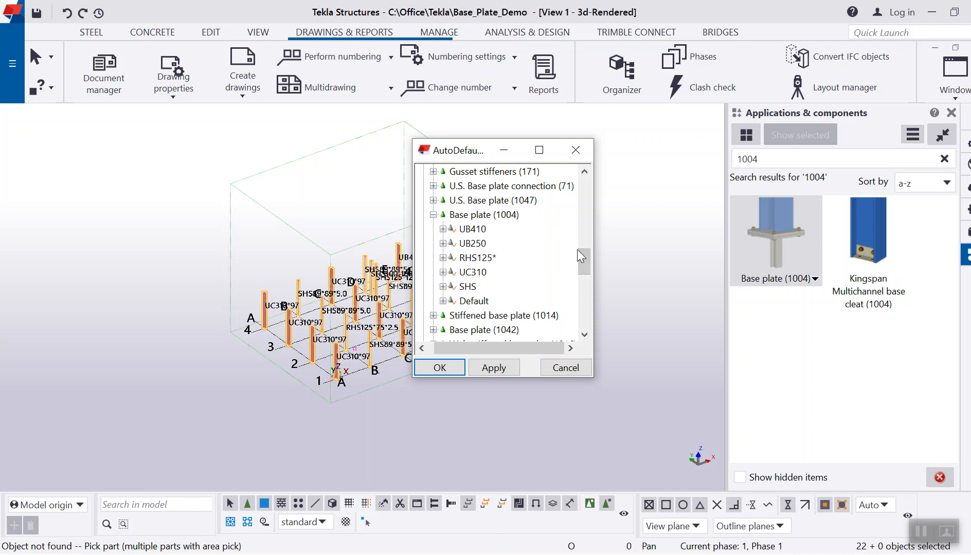
Create a trial rule set under Base plate (1004), open its rules and delete the set again.
right_click(490, 215)
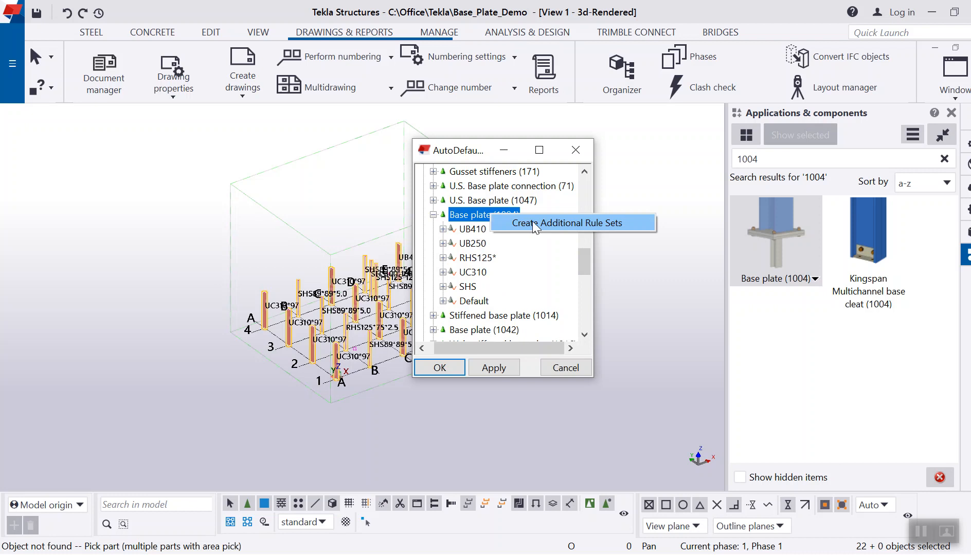
click(532, 222)
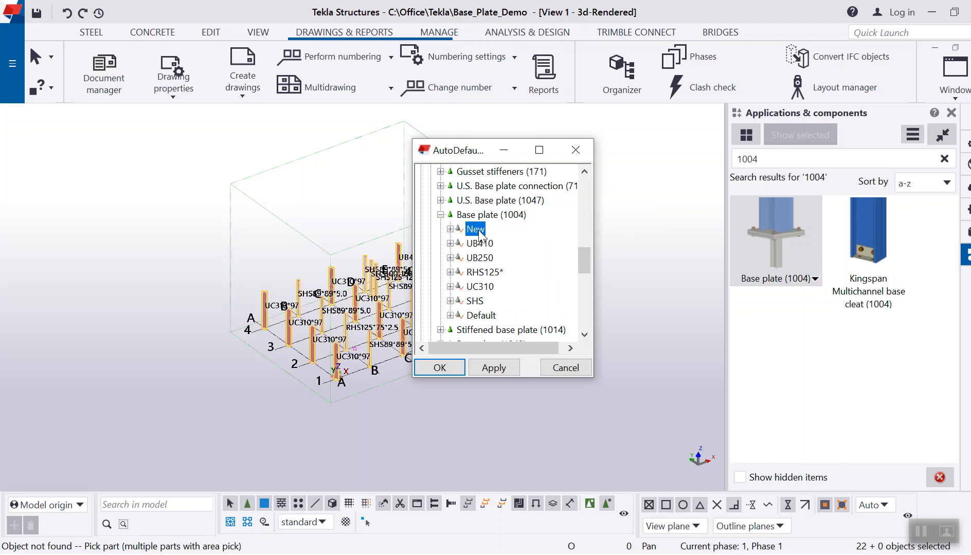
click(449, 229)
right_click(476, 231)
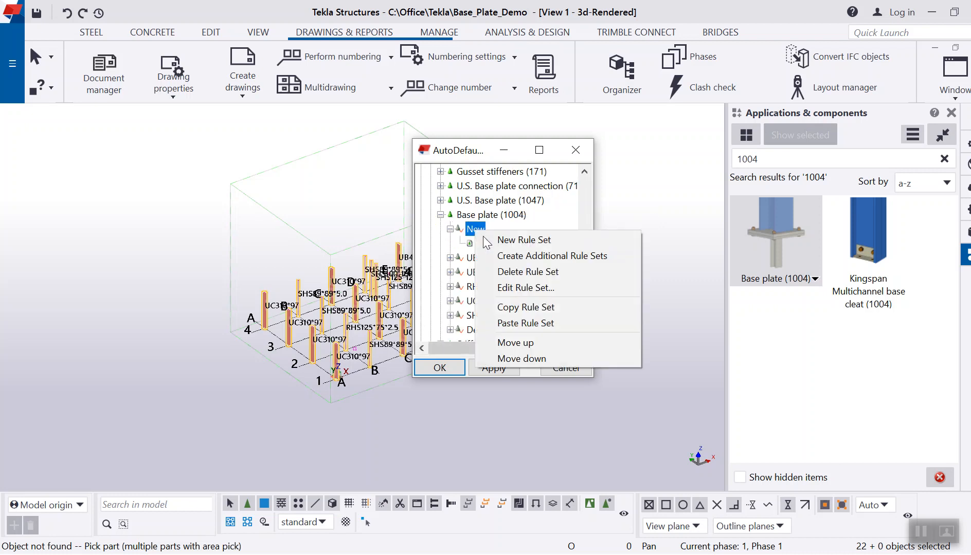
click(510, 286)
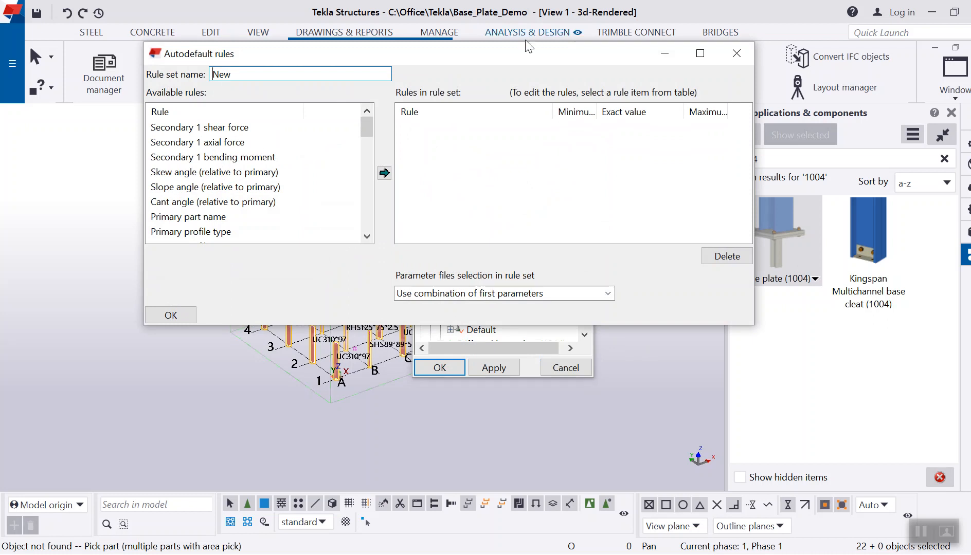
click(738, 52)
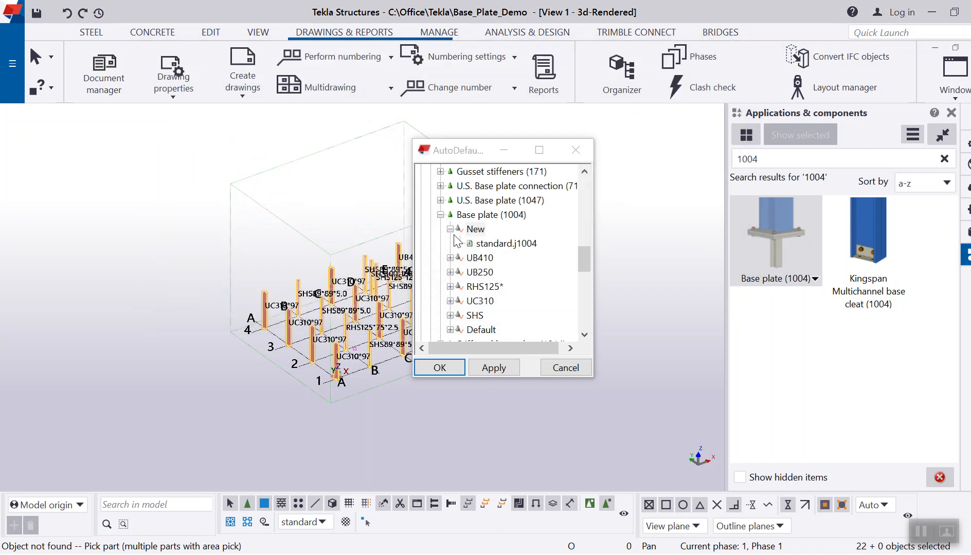
right_click(475, 230)
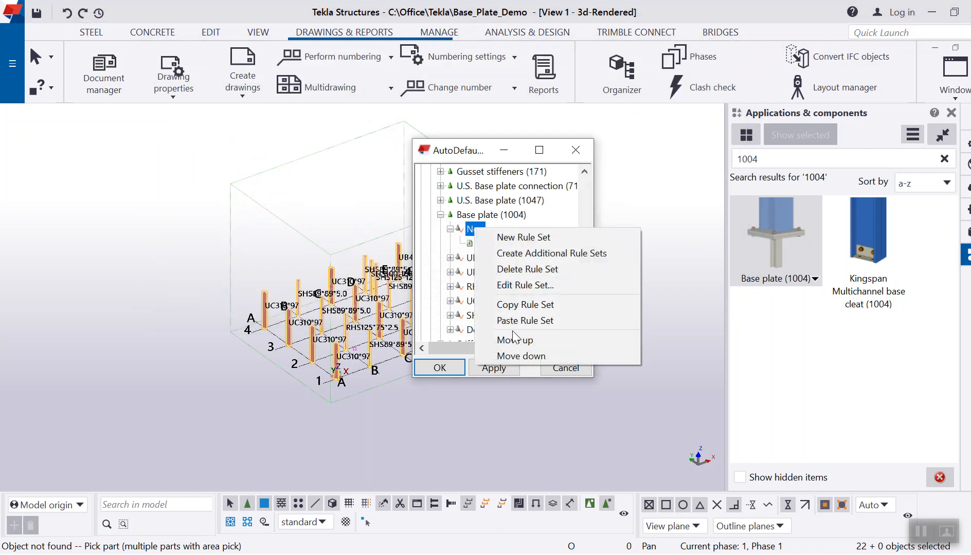
click(526, 269)
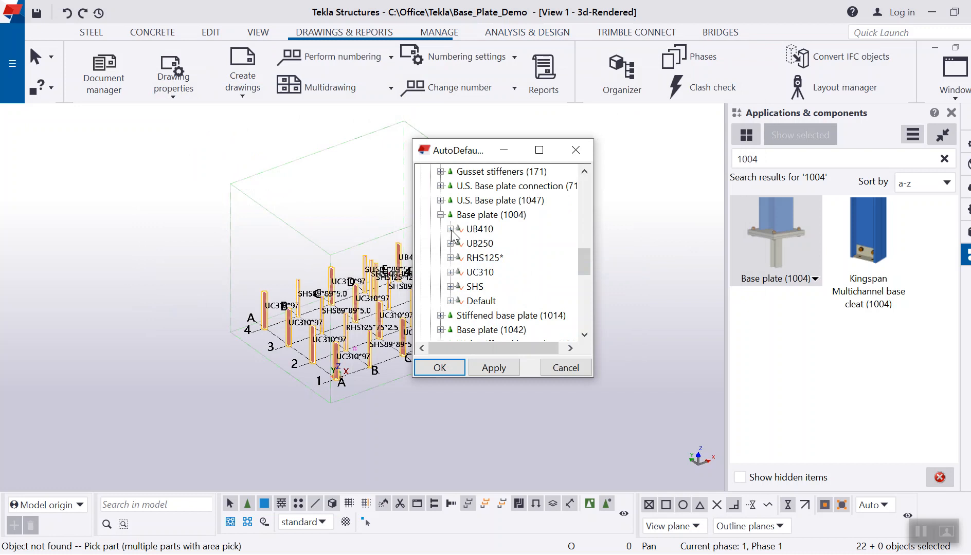
Examine the UB410 rule set's rules and the available rule types in the rule editor.
right_click(479, 229)
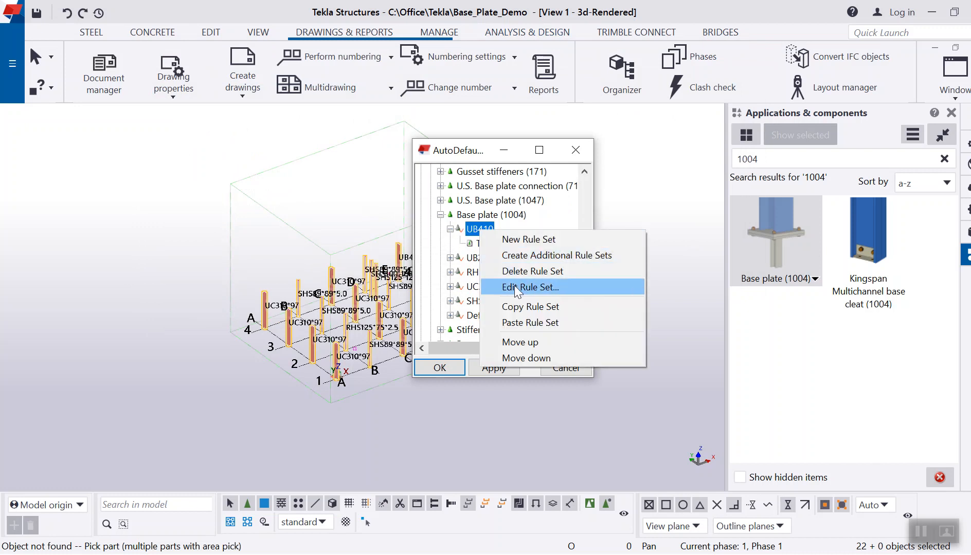
click(514, 286)
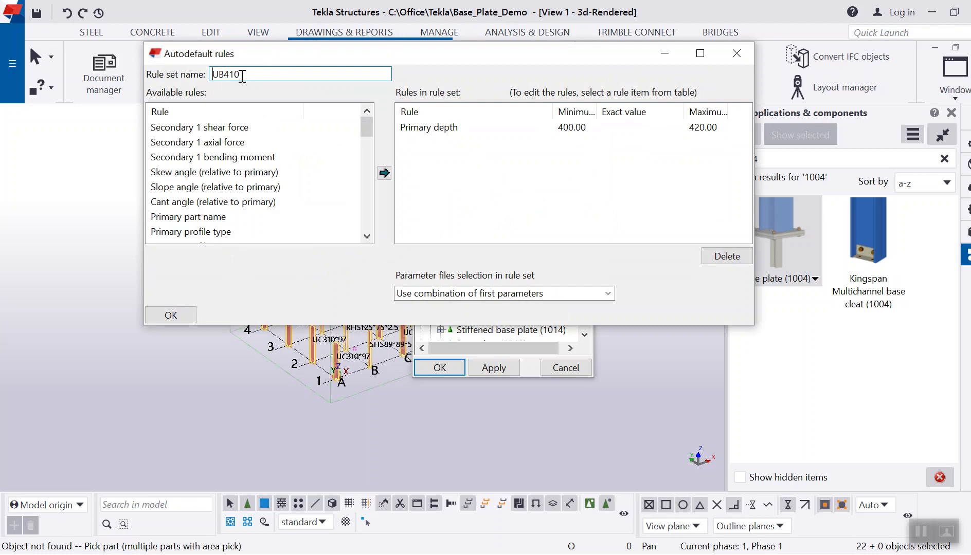
click(216, 232)
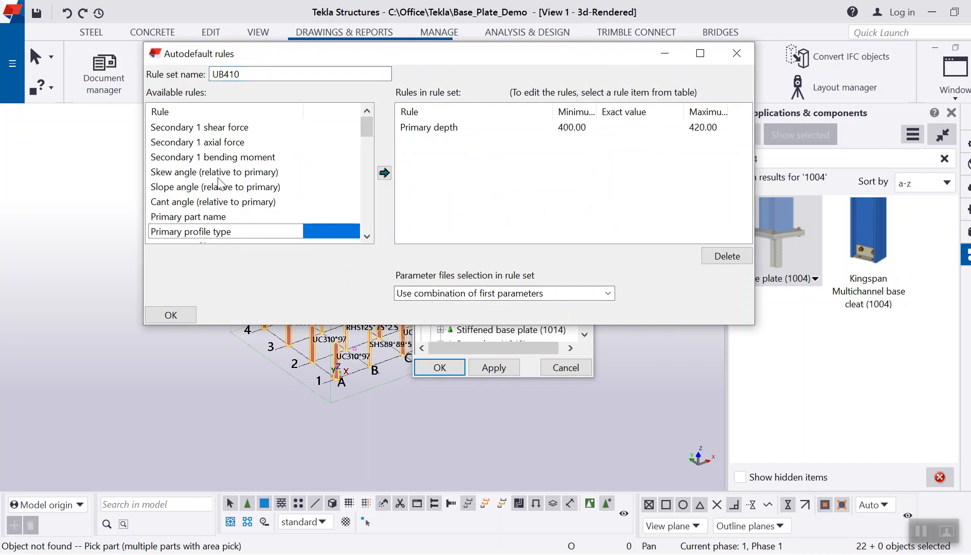
scroll(222, 184, down, 2)
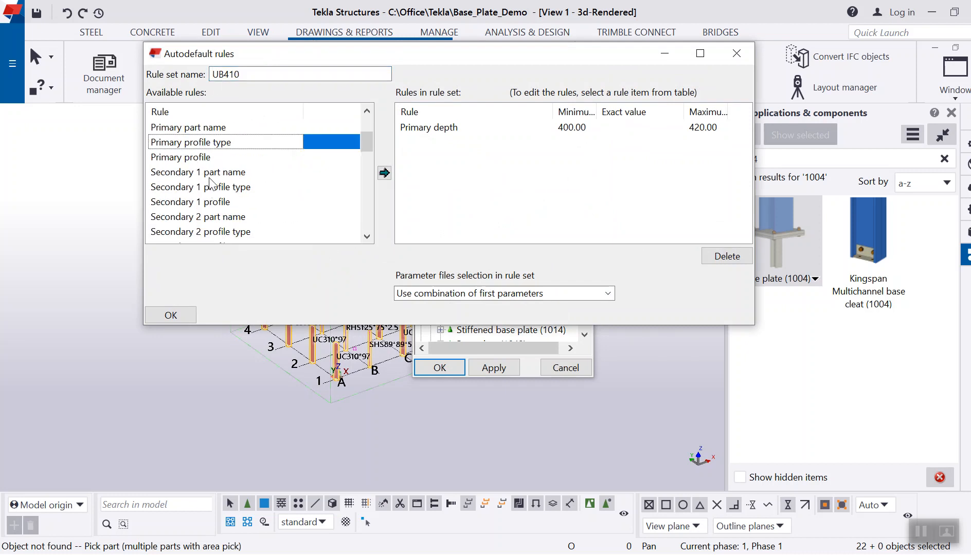
click(170, 316)
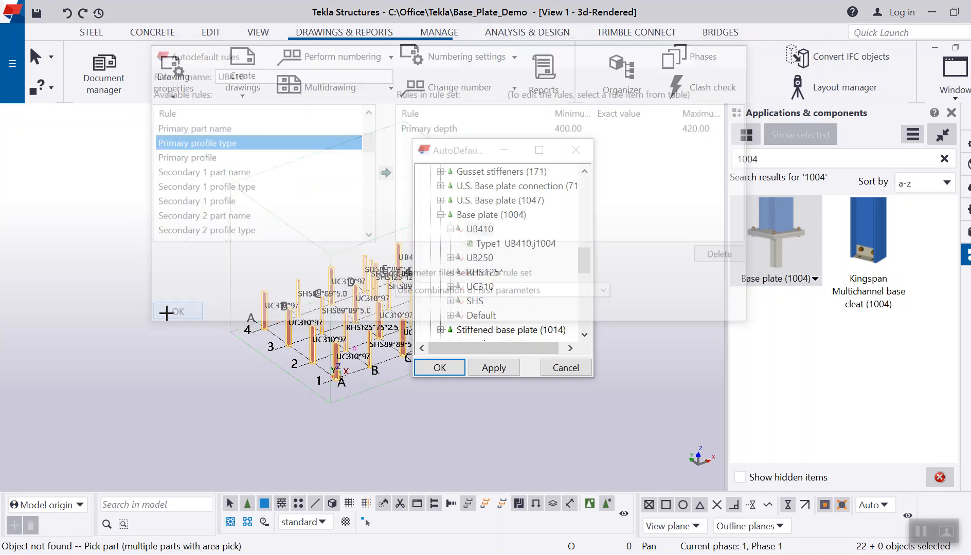
Expand the SHS rule set and its SHS125 subset to examine the nested rules and parameter file, comparing them with the column labels.
click(450, 301)
scroll(65, 224, down, 2)
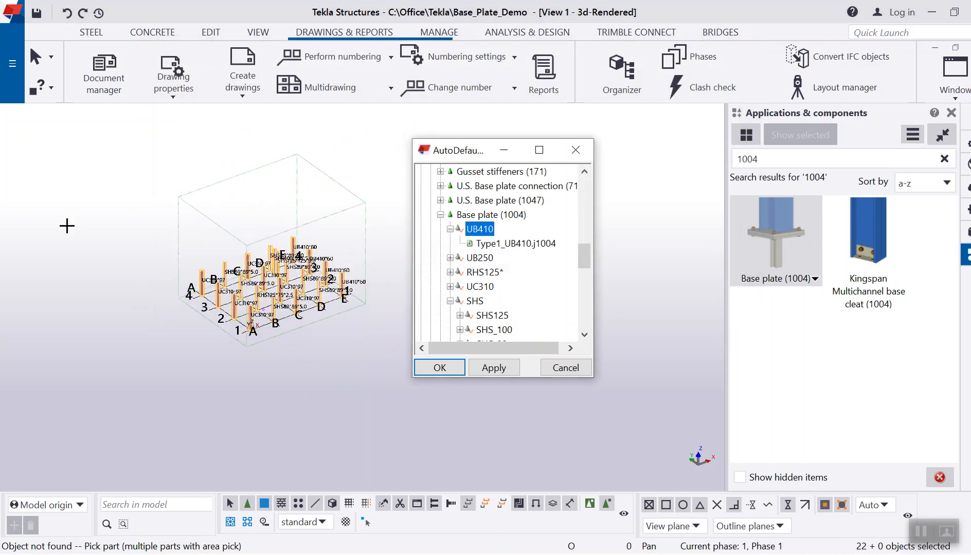
scroll(318, 293, up, 5)
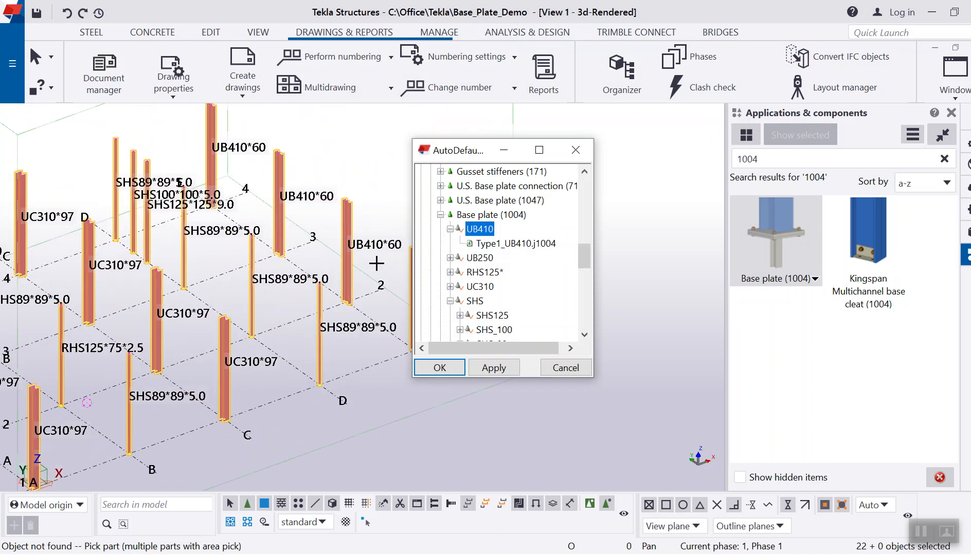
scroll(482, 262, down, 1)
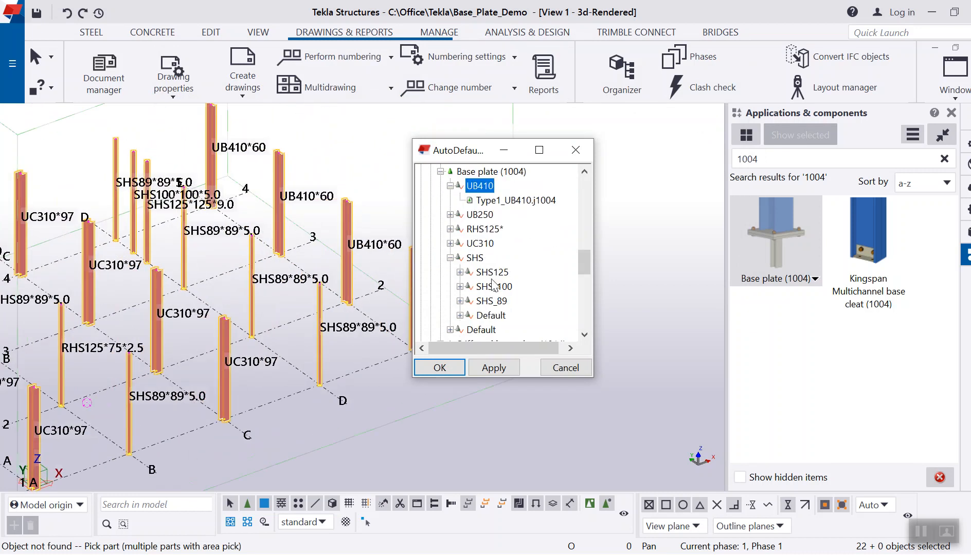
click(460, 272)
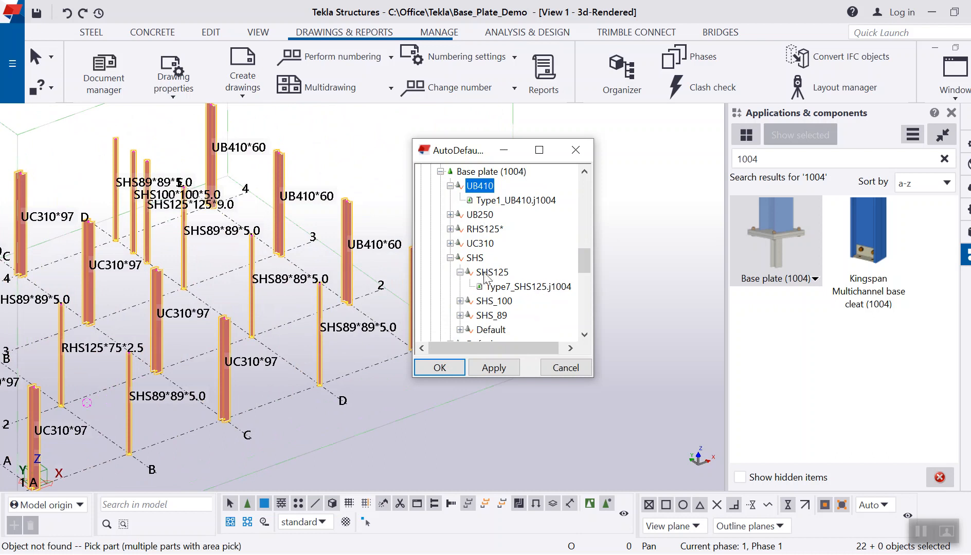
Examine the primary profile and primary depth rules of the SHS125 rule set in the rule editor.
click(489, 272)
right_click(490, 273)
click(519, 329)
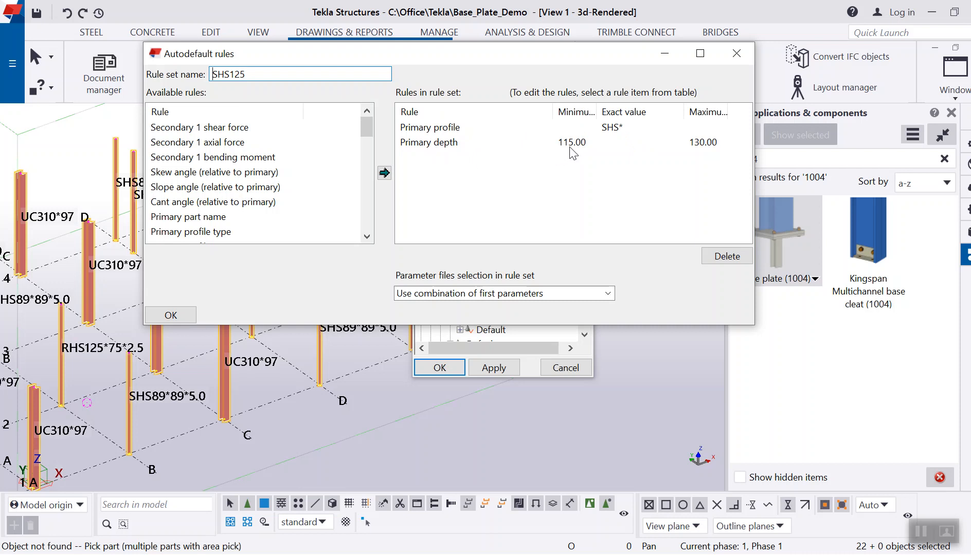
click(181, 315)
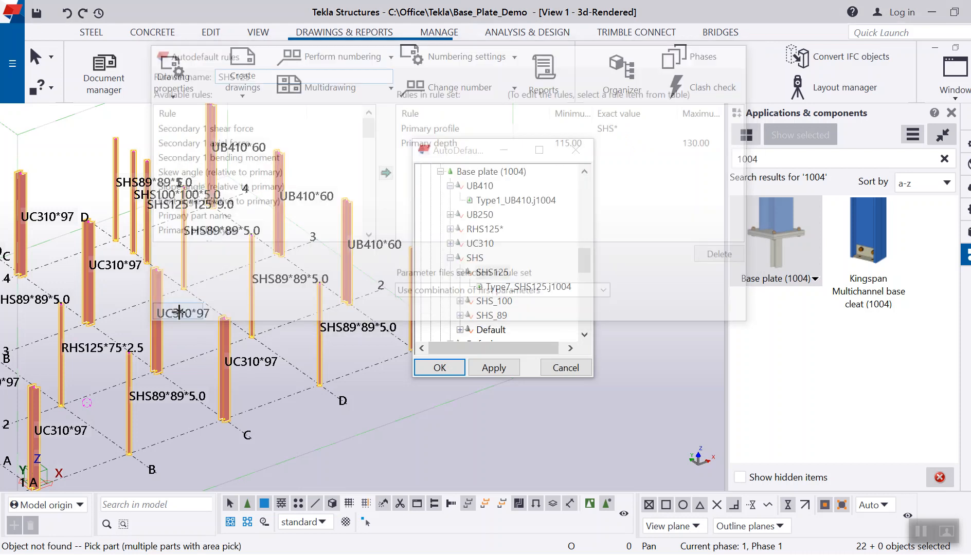
Expand the SHS_100 rule set to examine its profile rule and parameter file, and close the AutoDefaults setup.
click(461, 301)
right_click(497, 304)
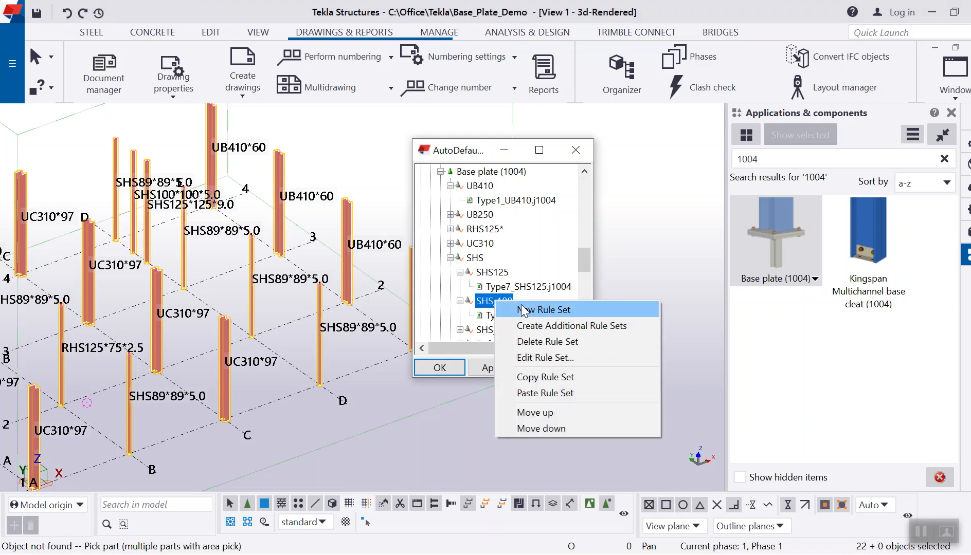
click(556, 357)
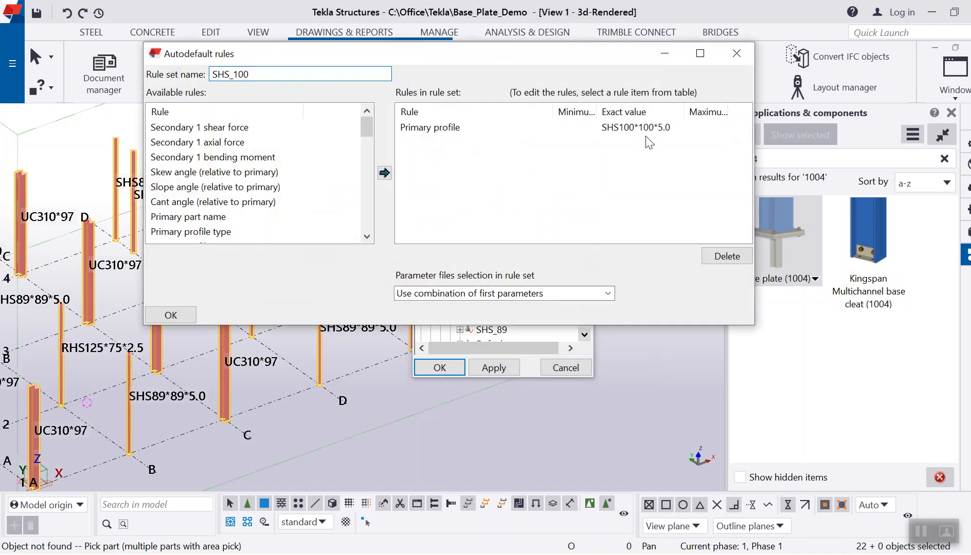
click(737, 53)
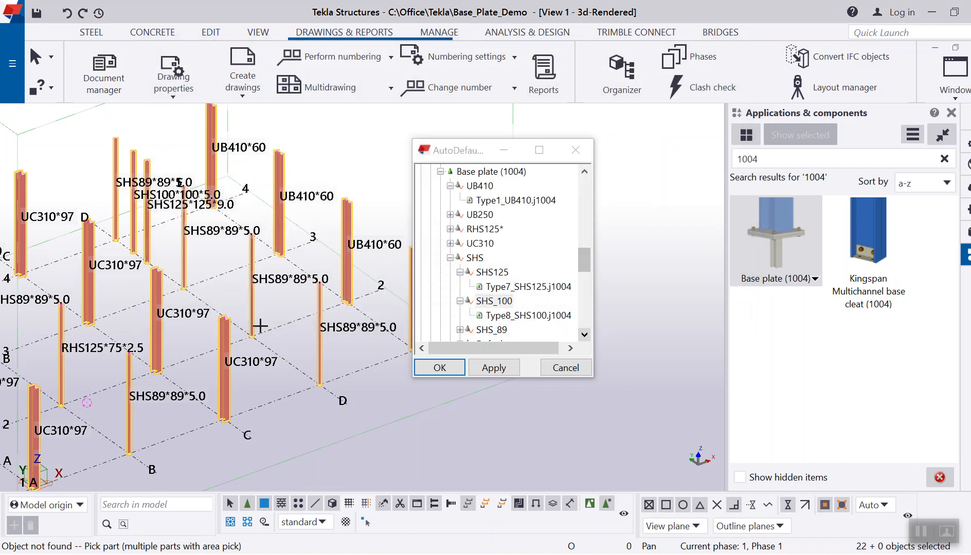
click(444, 369)
Interrupt the running command, open the Base plate (1004) properties and load the <Defaults> settings.
right_click(527, 199)
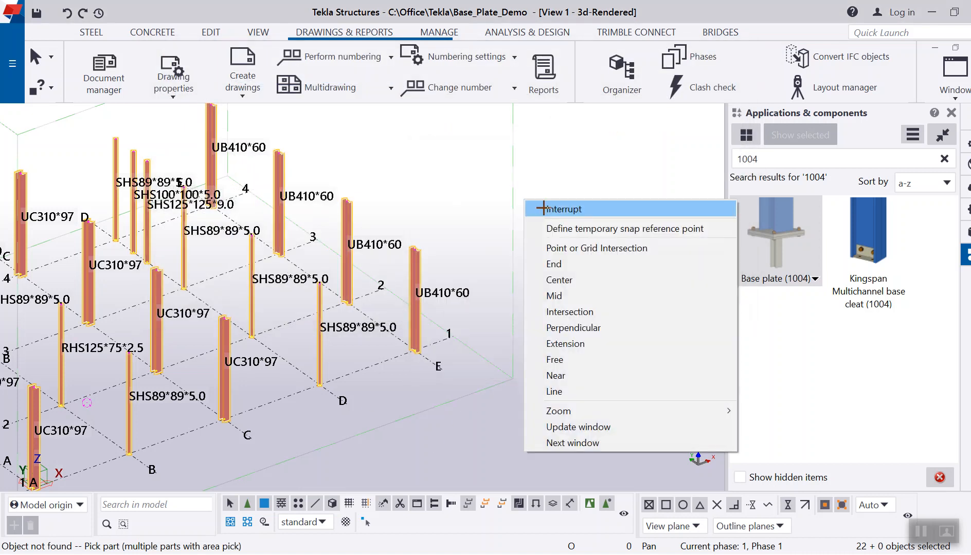
click(539, 209)
scroll(561, 245, down, 4)
ctrl+middle_drag(506, 282, 377, 261)
click(542, 384)
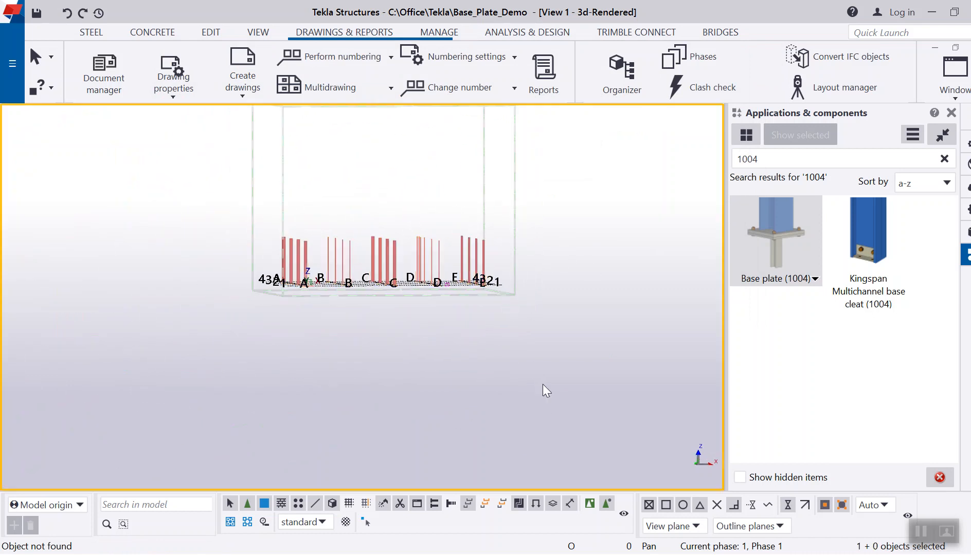
click(780, 216)
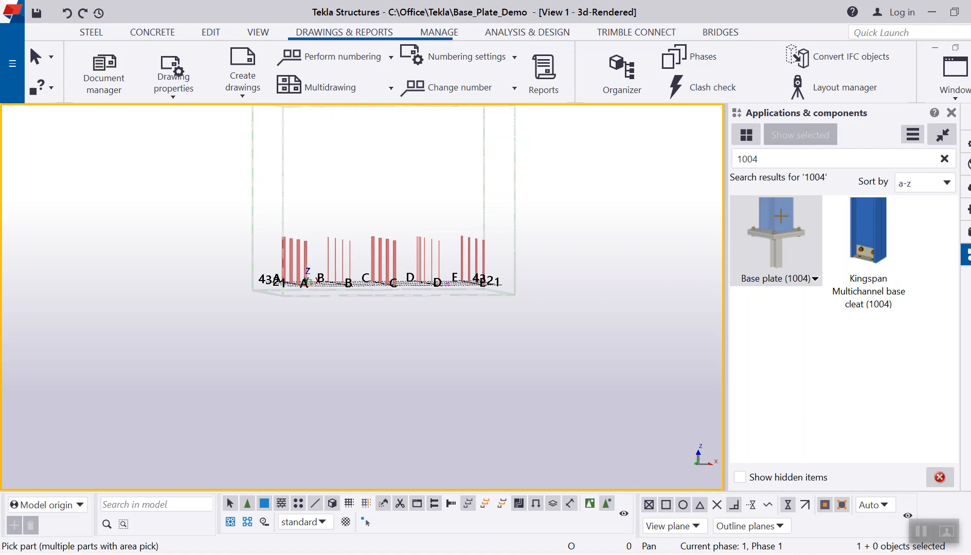
double_click(781, 215)
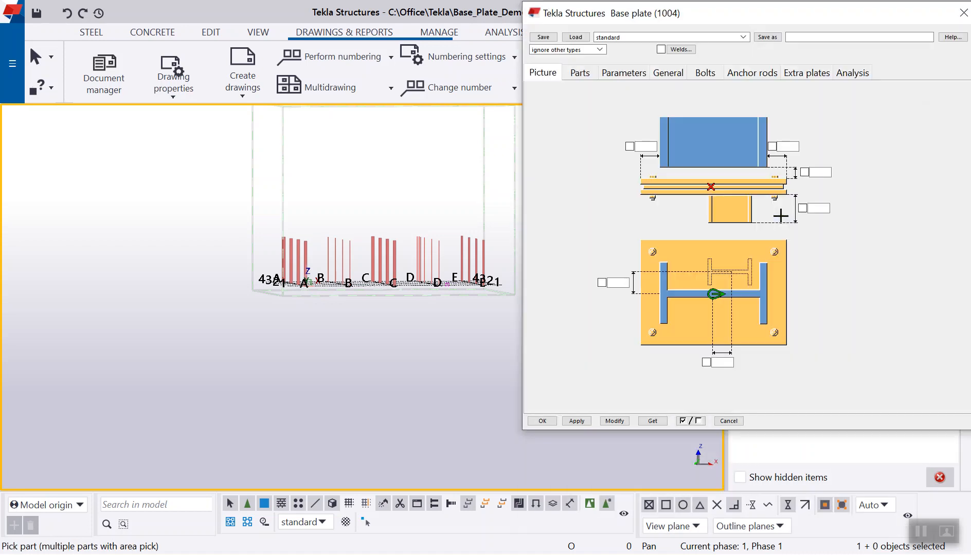
click(744, 37)
click(617, 45)
click(580, 38)
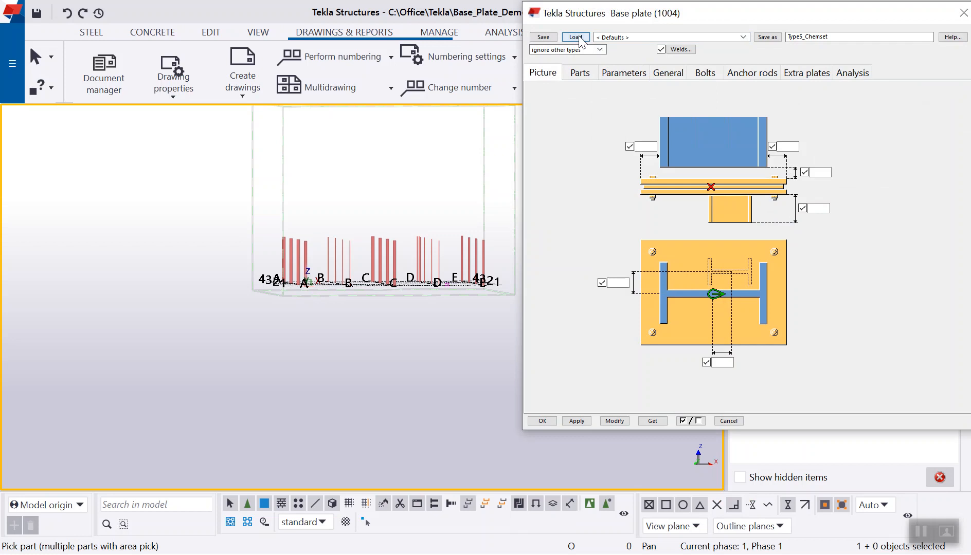
Set the component's AutoDefaults rule group to BasePlate in its general settings and apply the change.
click(671, 74)
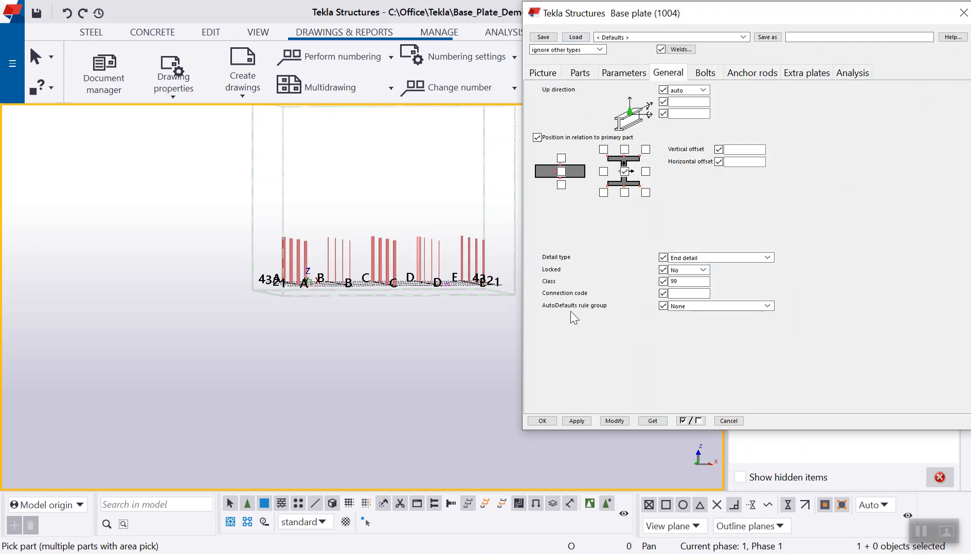
click(696, 305)
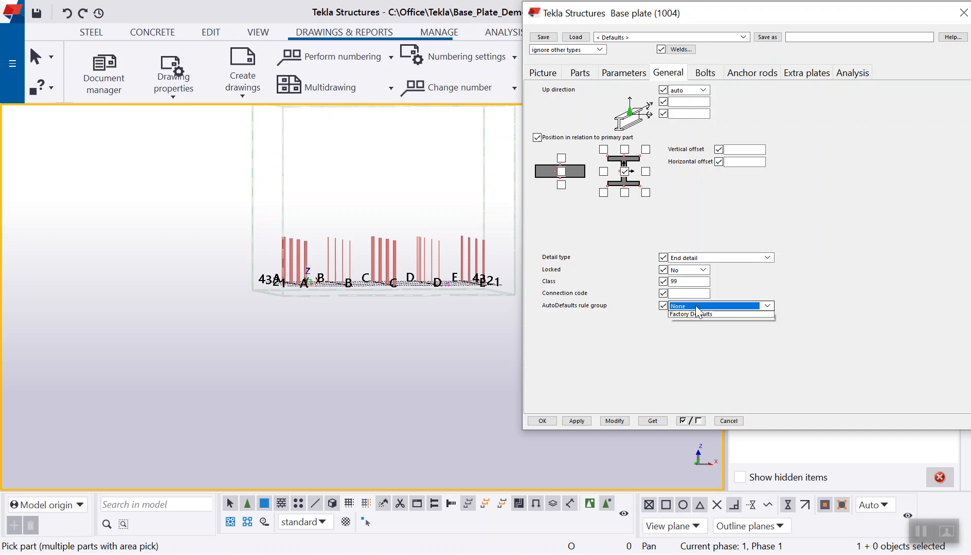
click(704, 322)
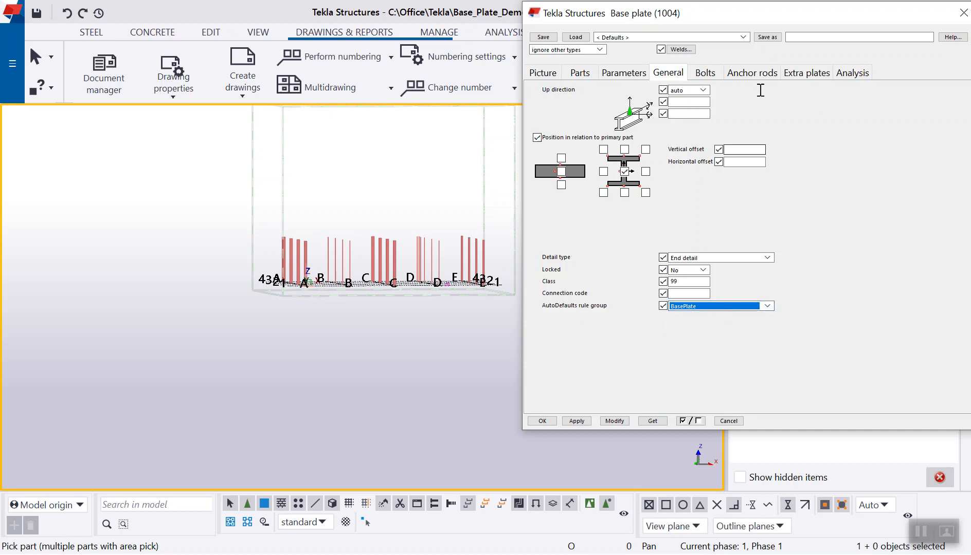
click(578, 421)
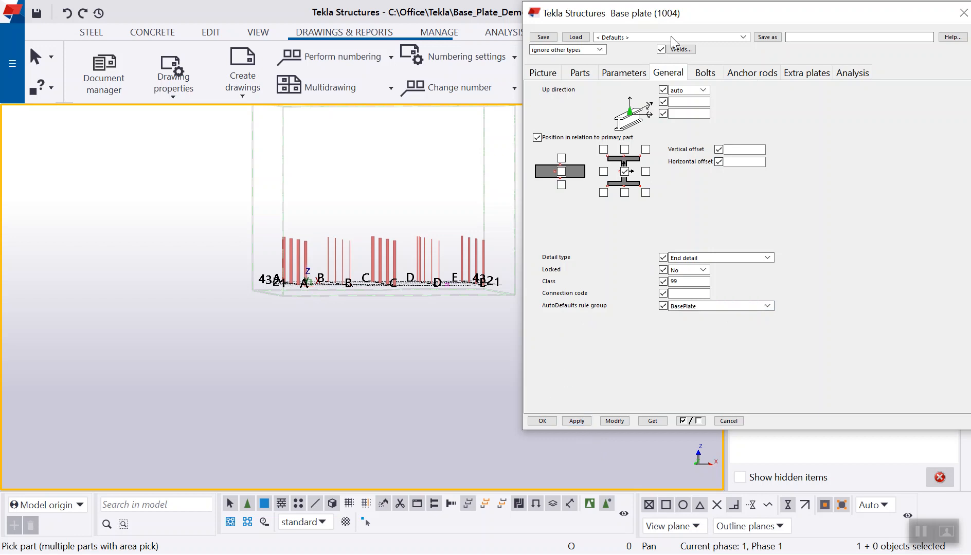
drag(674, 16, 407, 87)
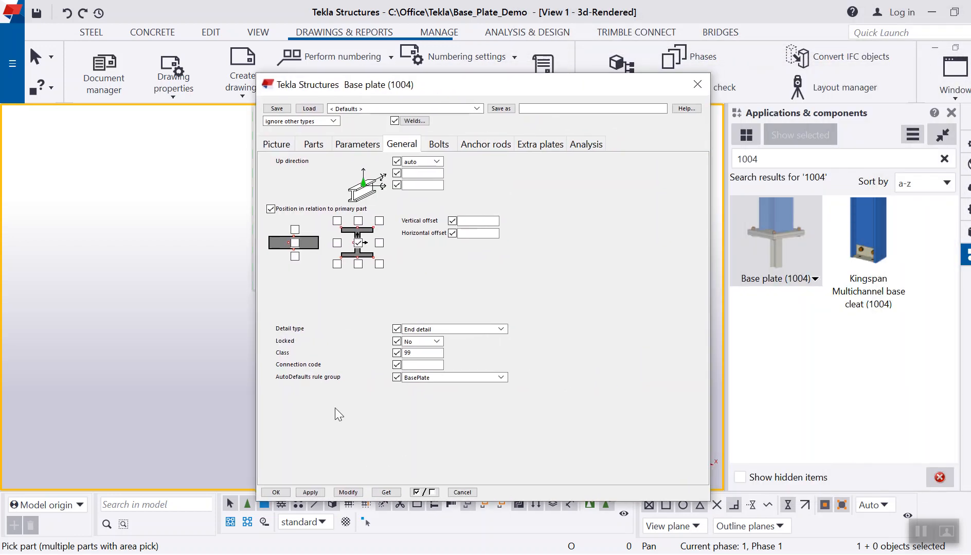
Reopen the AutoDefaults setup to compare its rule group names with the component's chosen group, and close it.
click(915, 34)
click(909, 91)
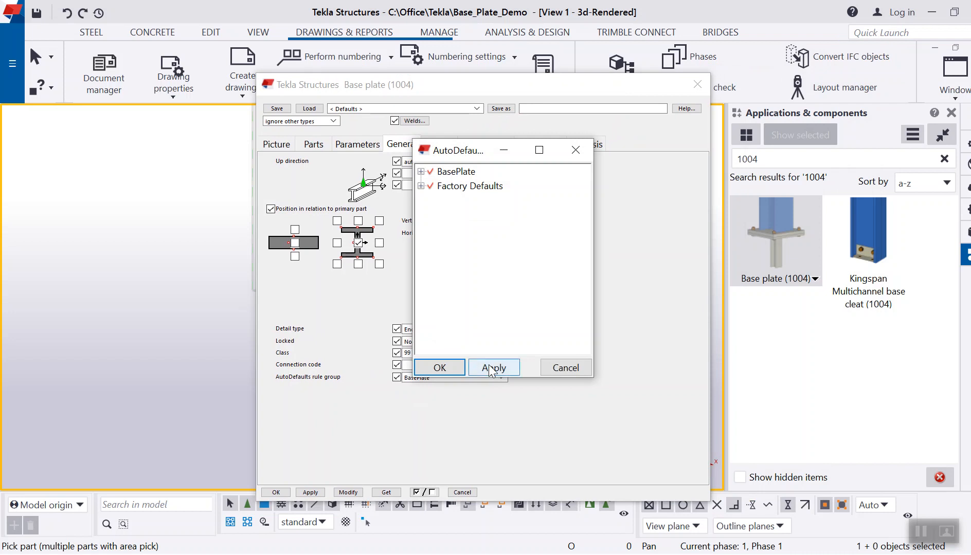
click(449, 365)
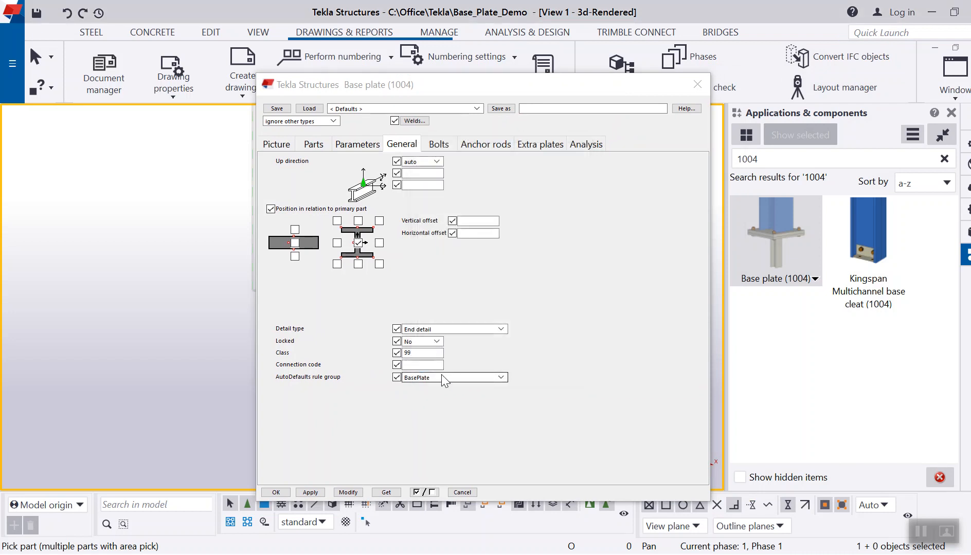
Accept the component settings and apply Base plate (1004) to all the columns with one area pick.
click(276, 492)
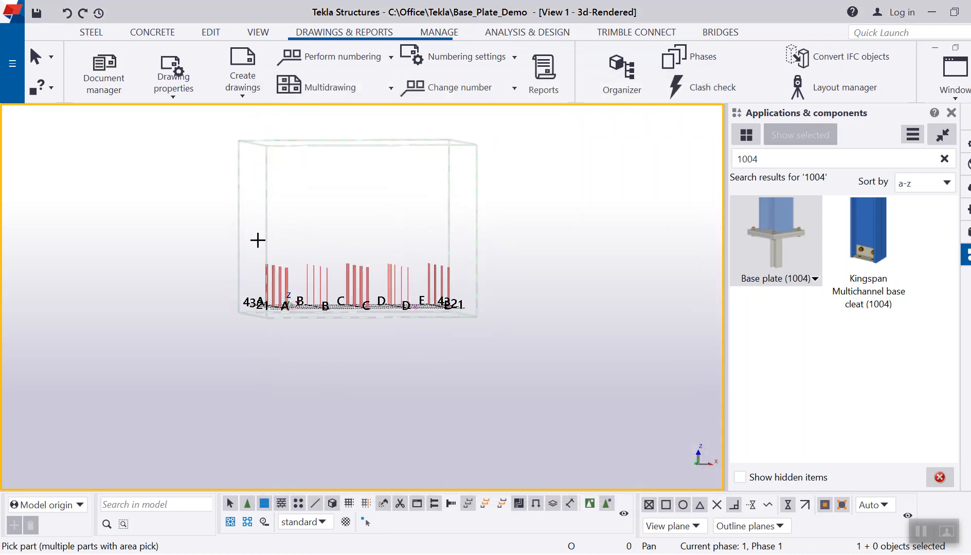
drag(192, 216, 496, 354)
scroll(444, 321, up, 6)
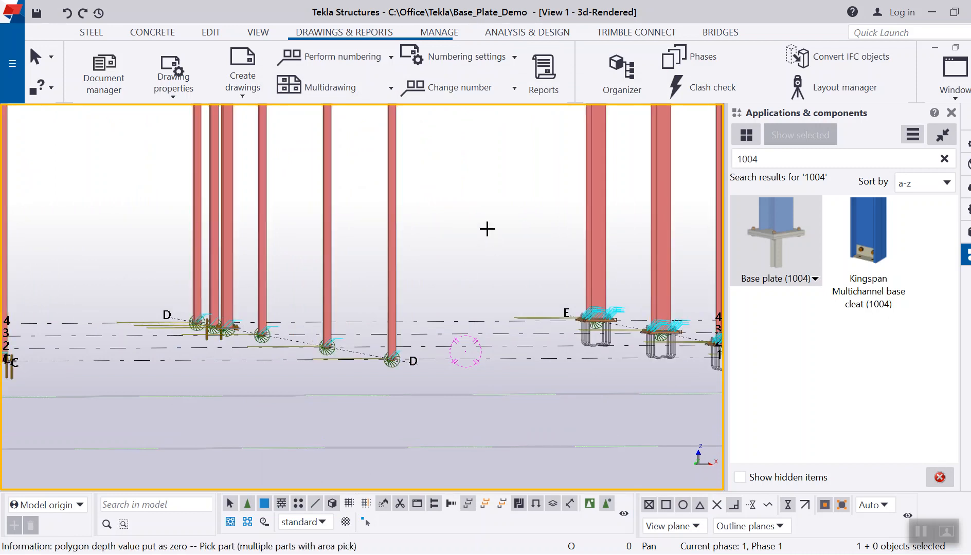
scroll(431, 252, down, 3)
ctrl+middle_drag(393, 303, 312, 351)
scroll(312, 351, down, 3)
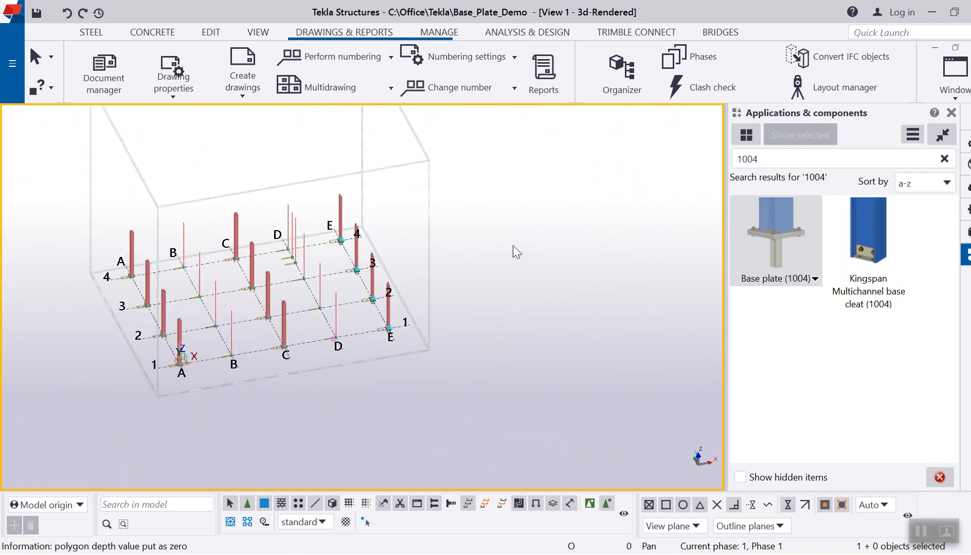
Turn on connection text in the view's advanced display settings and modify the view.
double_click(512, 245)
click(460, 345)
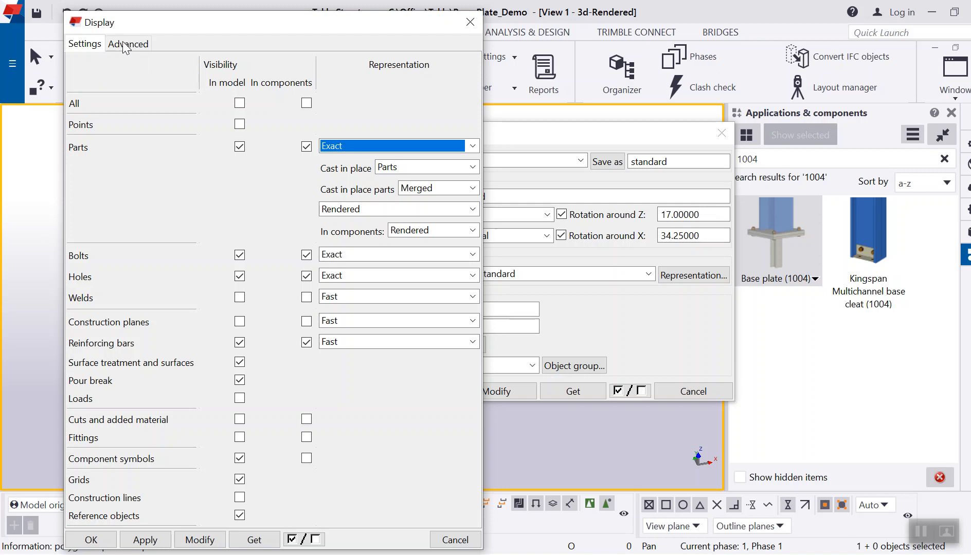
click(126, 45)
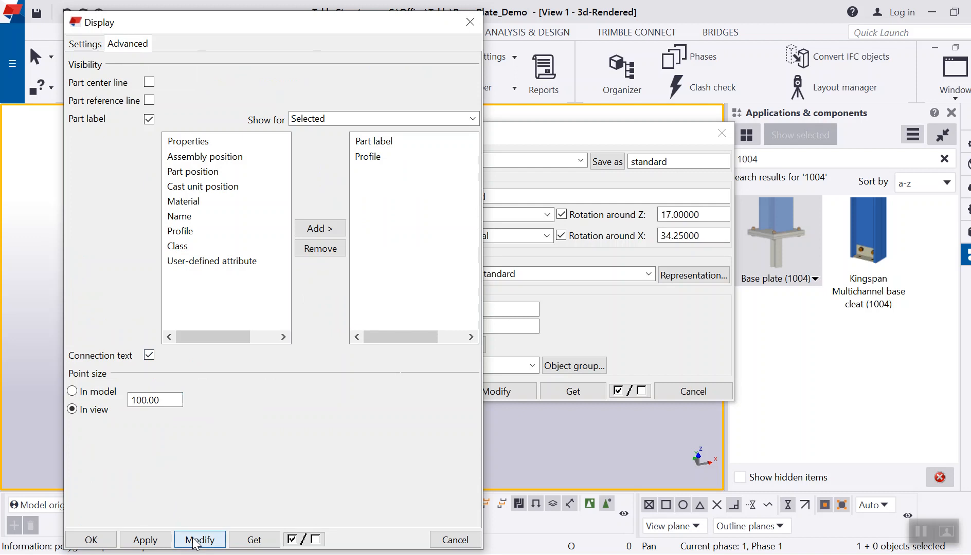
click(90, 541)
click(478, 393)
click(354, 390)
Compare the profiles of the columns at grids A/1 and B/1 with the connection labels at their bases.
scroll(185, 358, up, 6)
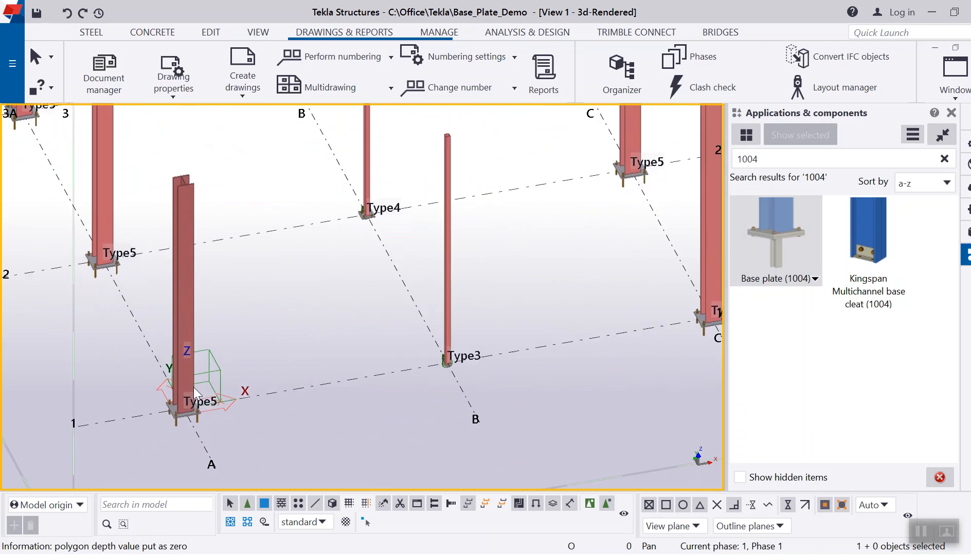
double_click(209, 209)
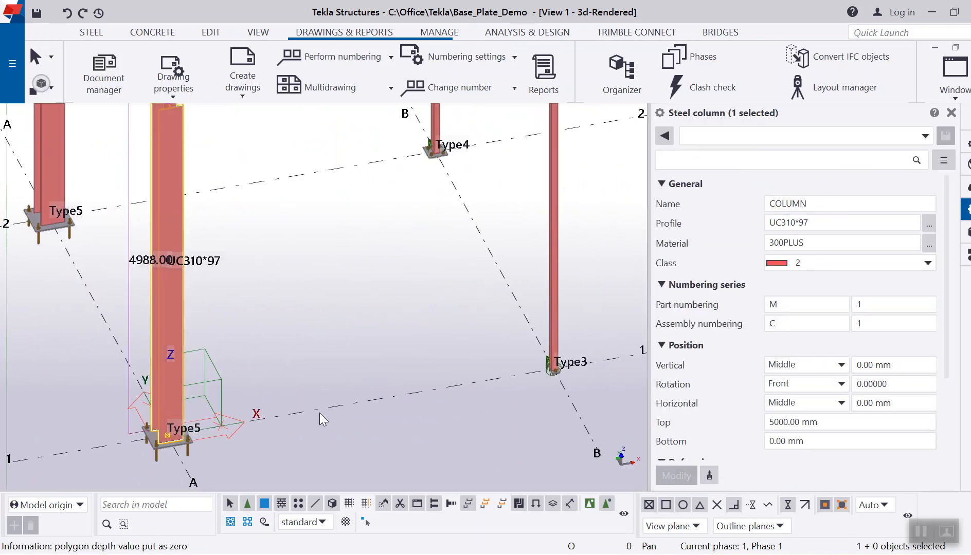
scroll(203, 434, down, 5)
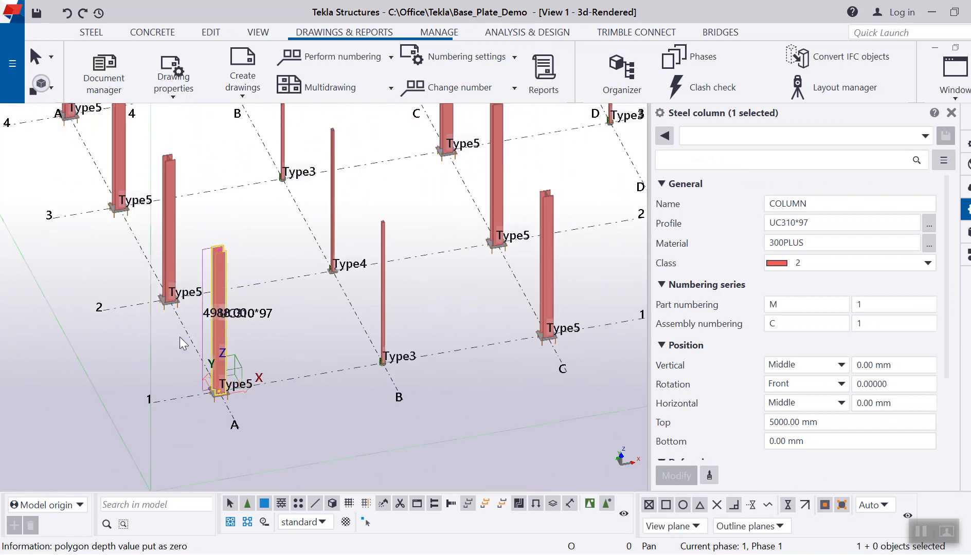
scroll(375, 353, up, 8)
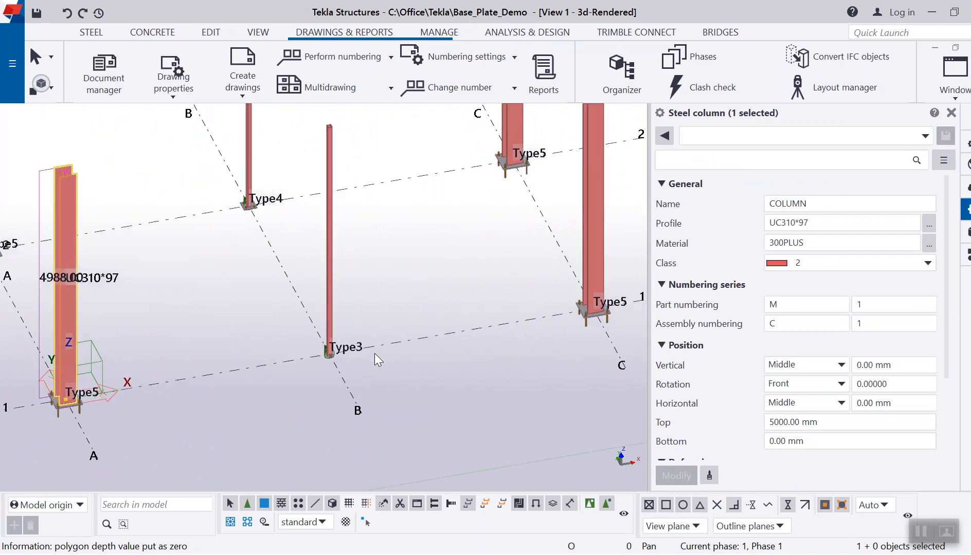
click(331, 284)
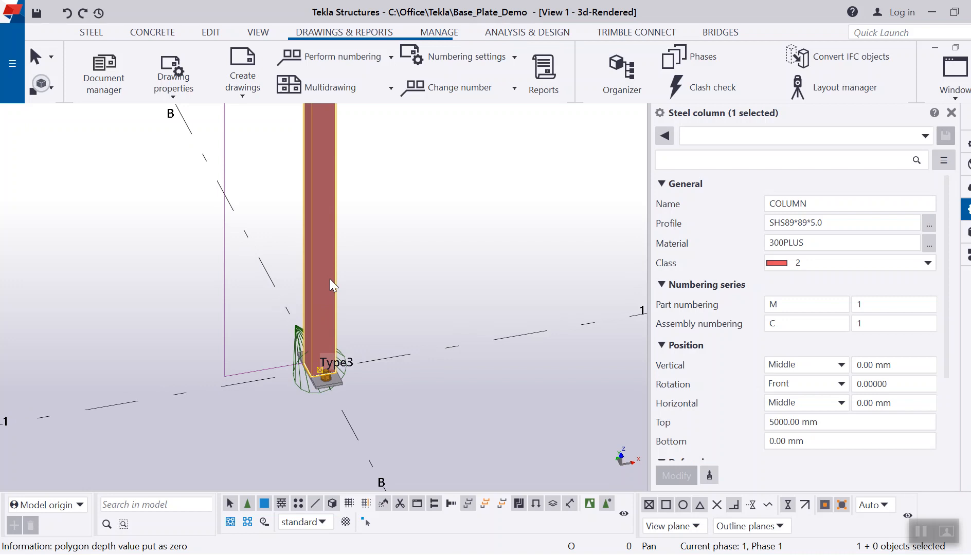
scroll(366, 369, down, 8)
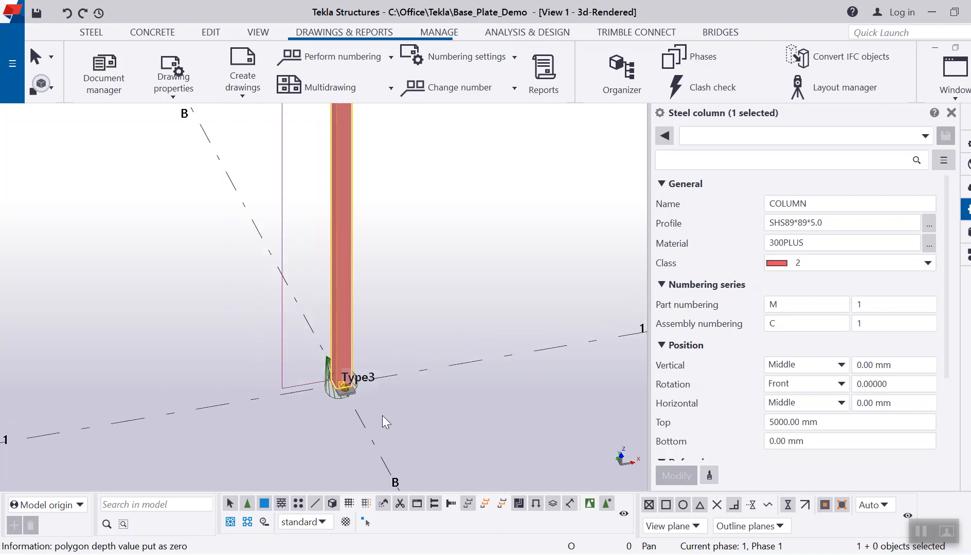
scroll(378, 275, down, 5)
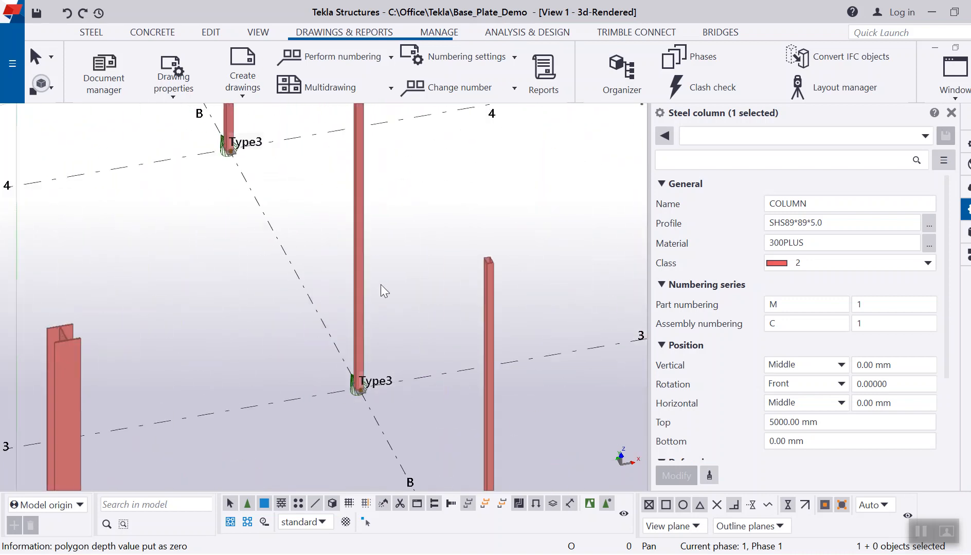
scroll(347, 290, down, 3)
Inspect the base plate with the Type8 label on grid line D and check its column's profile, then clear the selection.
scroll(401, 241, up, 12)
scroll(364, 364, up, 5)
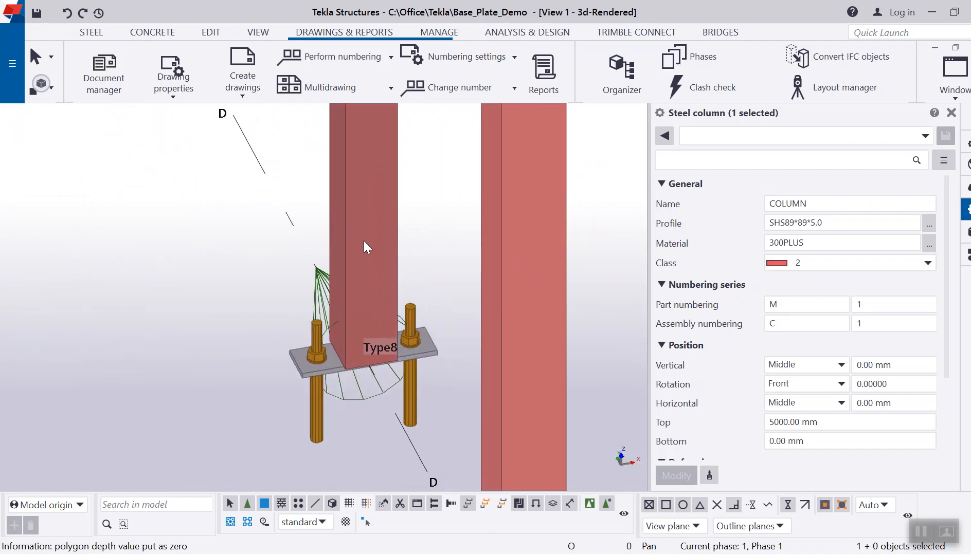
click(364, 242)
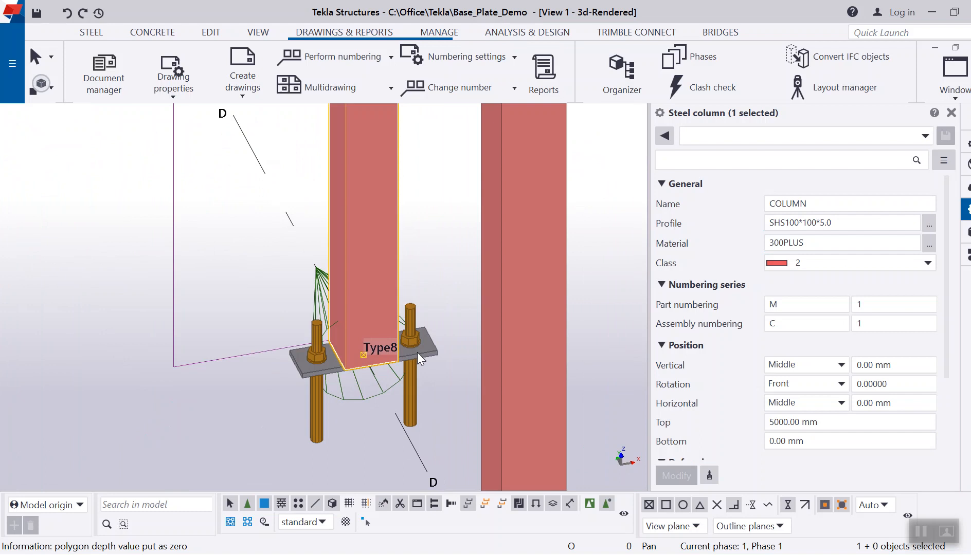
scroll(373, 280, down, 10)
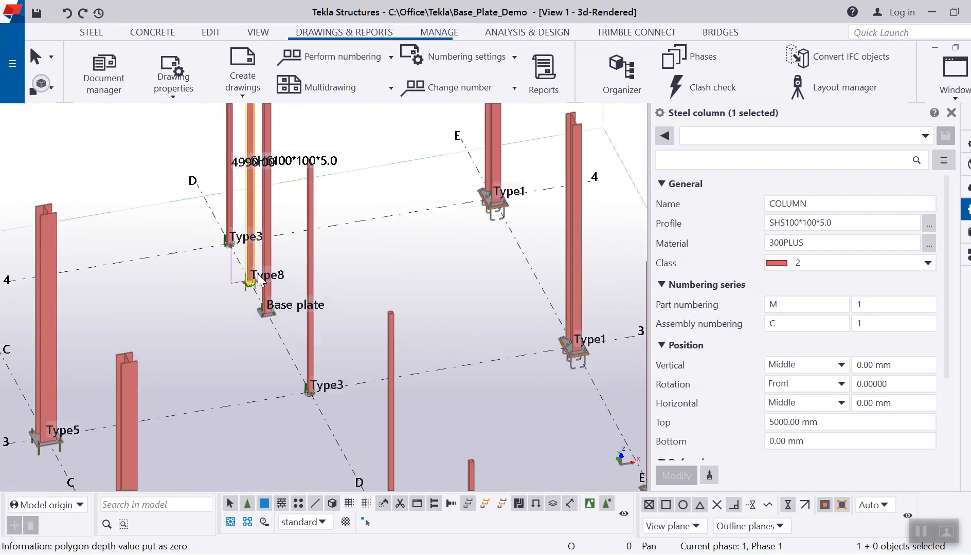
scroll(261, 280, down, 5)
click(494, 243)
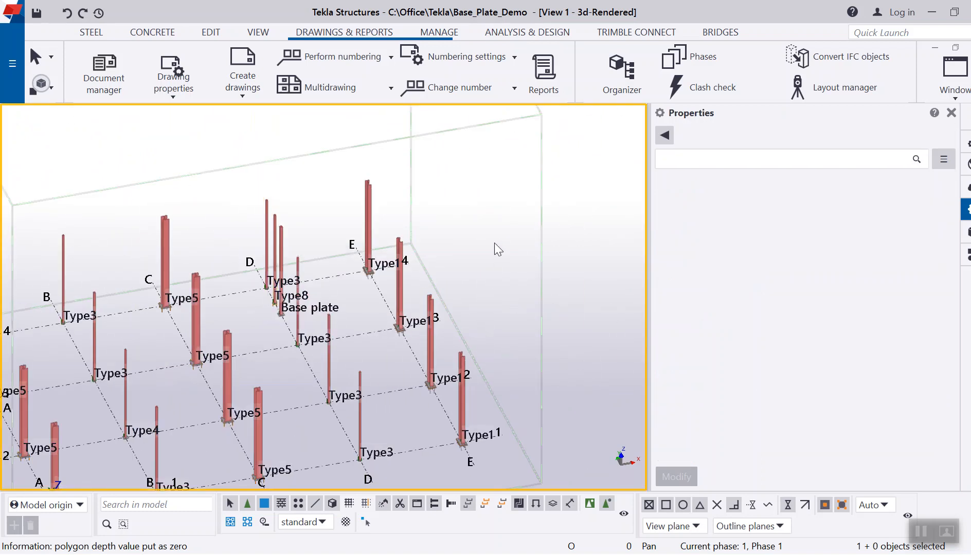
right_click(484, 214)
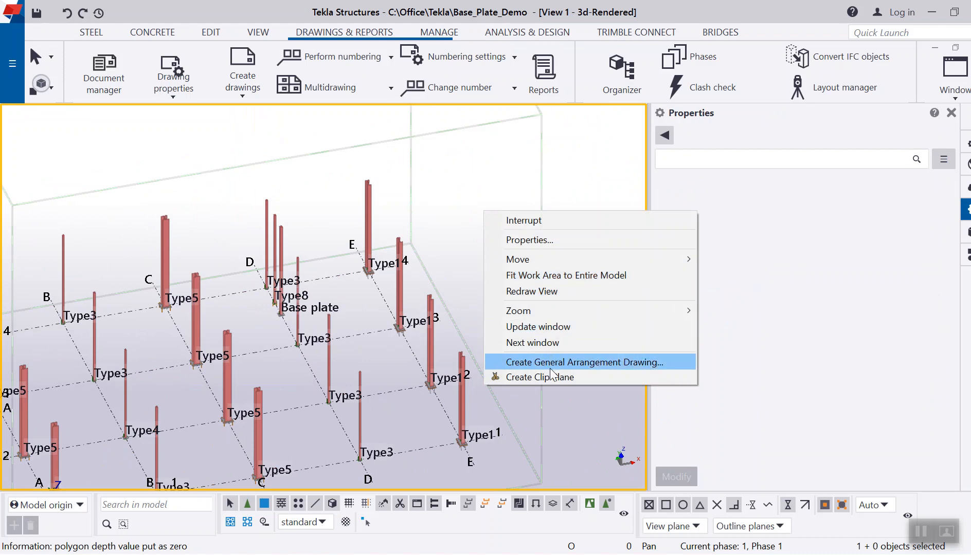
click(189, 142)
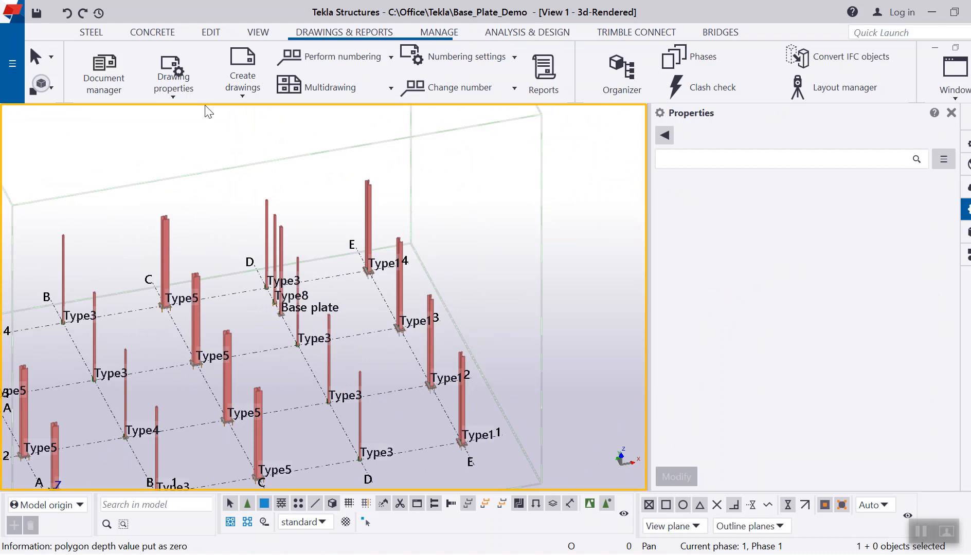
Create plan and elevation views along all grid lines using the standard settings.
click(258, 32)
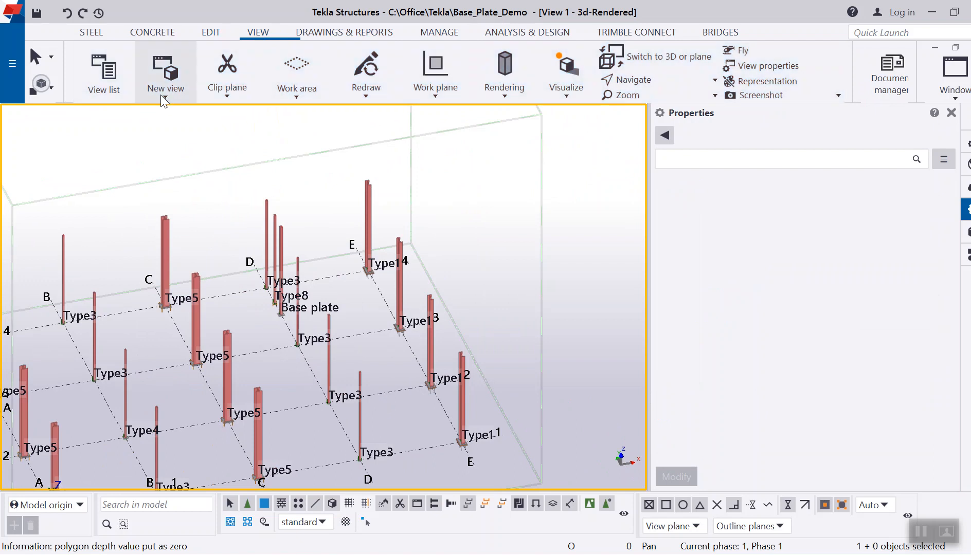
click(165, 97)
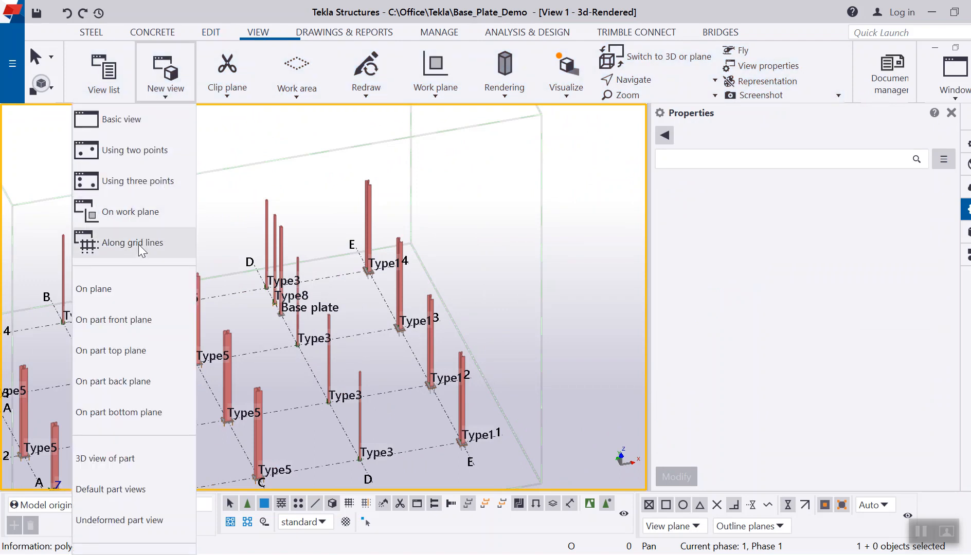
click(137, 245)
click(146, 386)
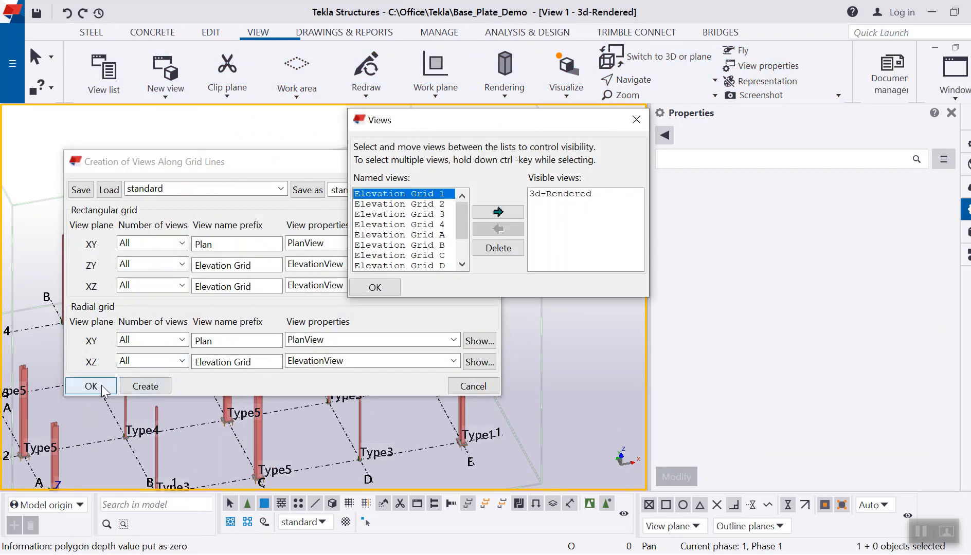
click(100, 385)
Make the Plan +0 view visible in the model.
drag(458, 210, 465, 265)
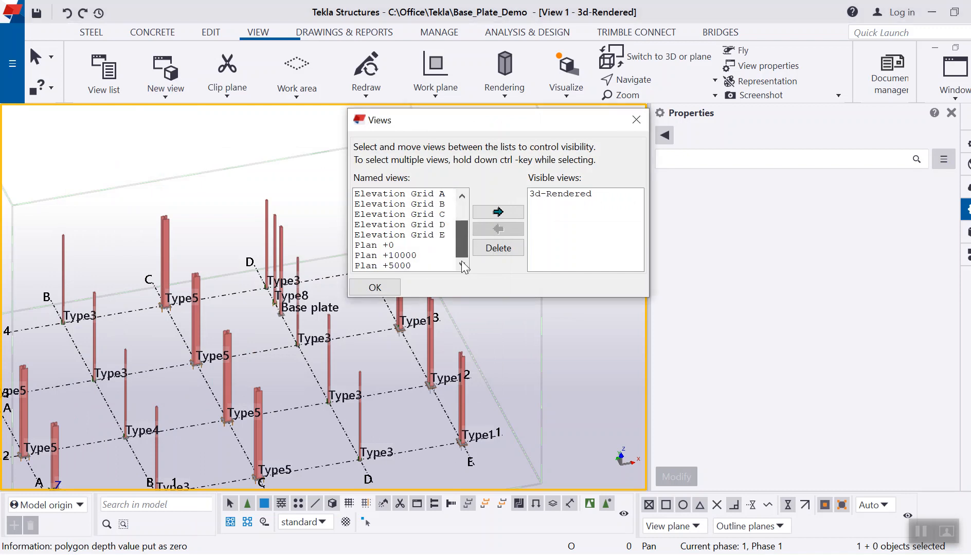
click(387, 247)
click(496, 213)
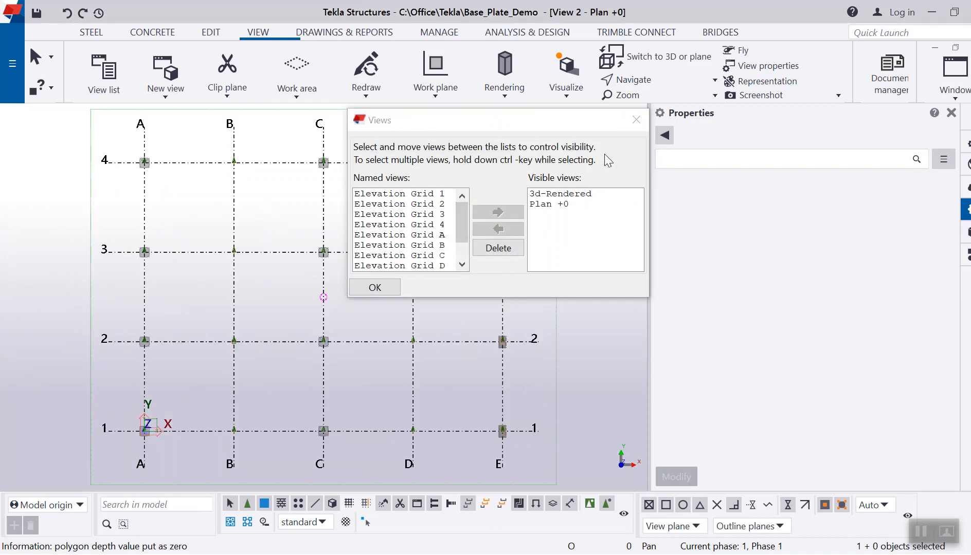
click(638, 119)
double_click(597, 227)
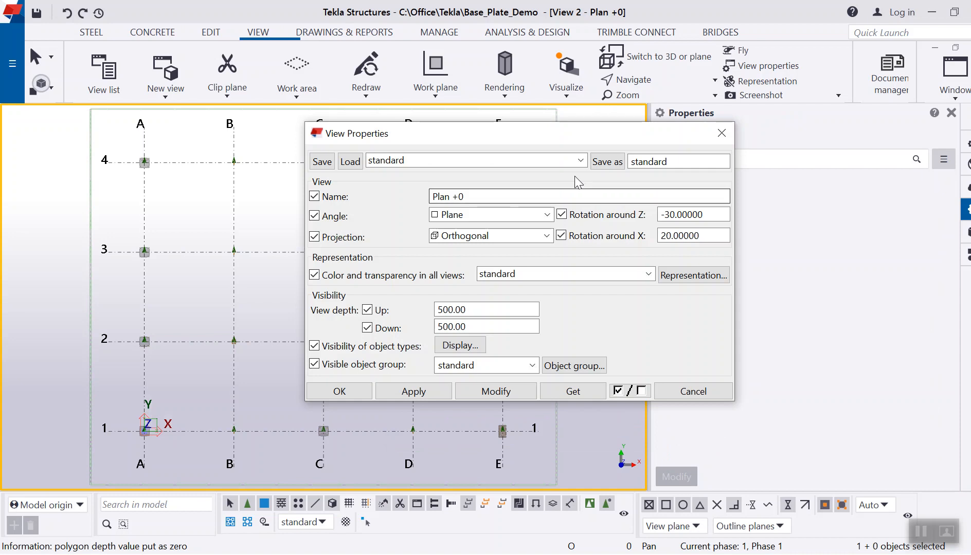
click(720, 137)
Create a general arrangement drawing of the Plan +0 view with the A1-HD_bolts drawing properties and have it opened.
right_click(619, 155)
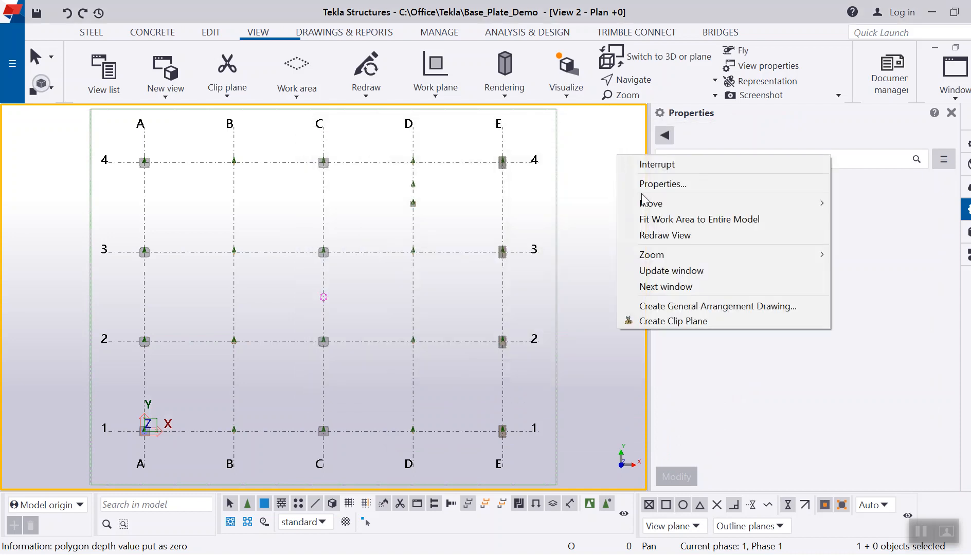
click(682, 305)
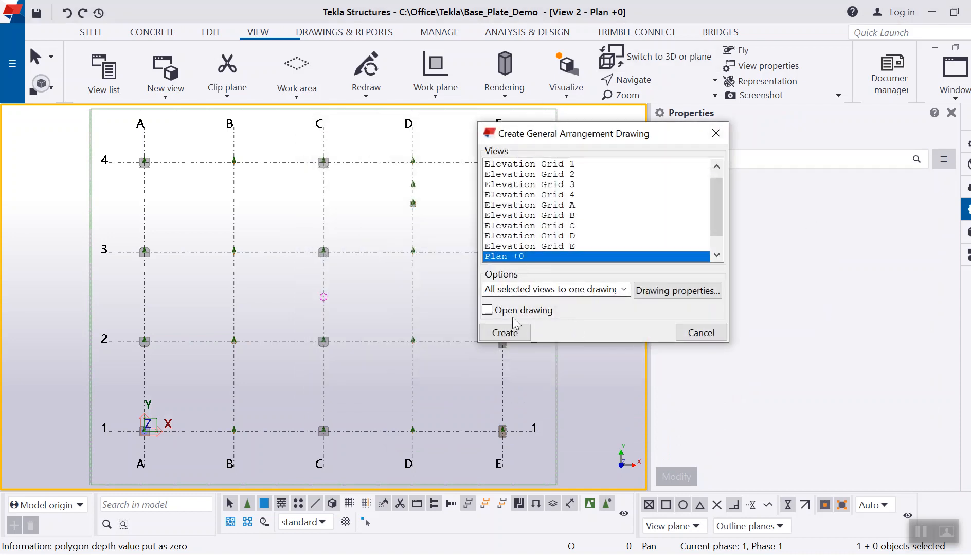
click(641, 291)
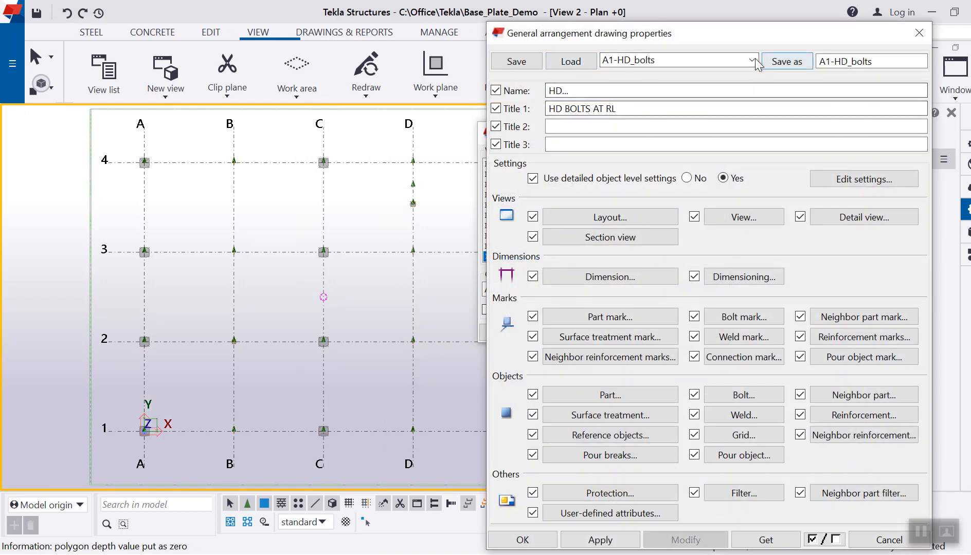
click(535, 540)
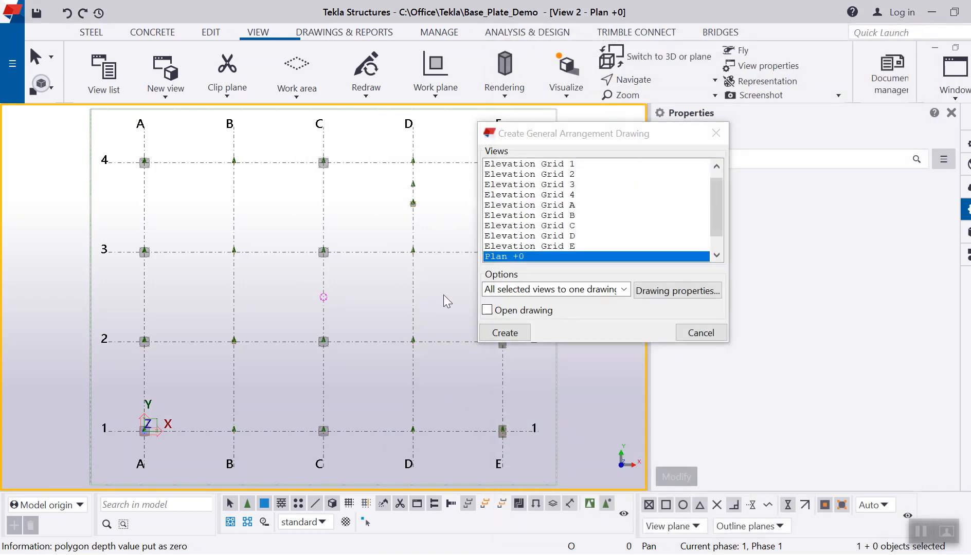
click(486, 311)
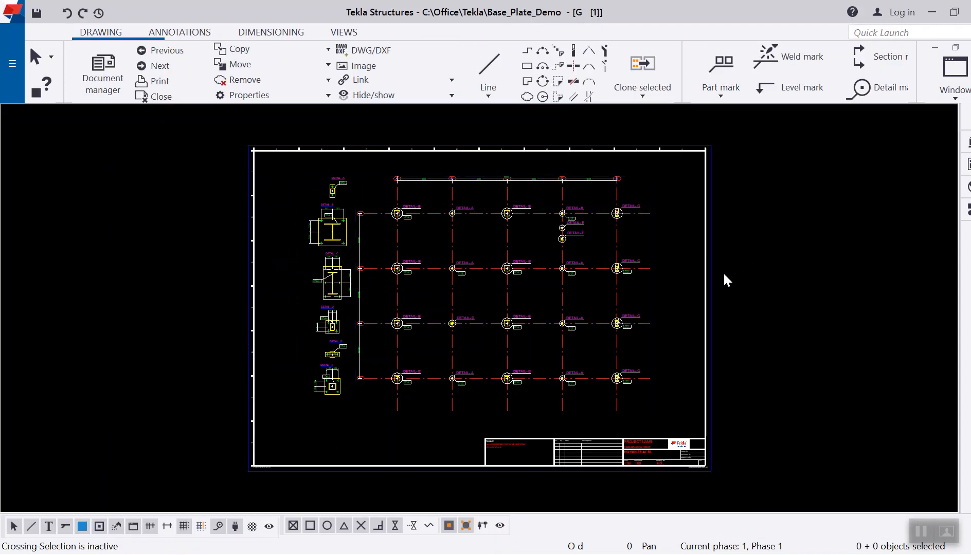
Add the Code element to the connection marks in the drawing's properties and modify the drawing with it.
scroll(652, 238, up, 5)
scroll(584, 158, down, 2)
scroll(509, 208, up, 3)
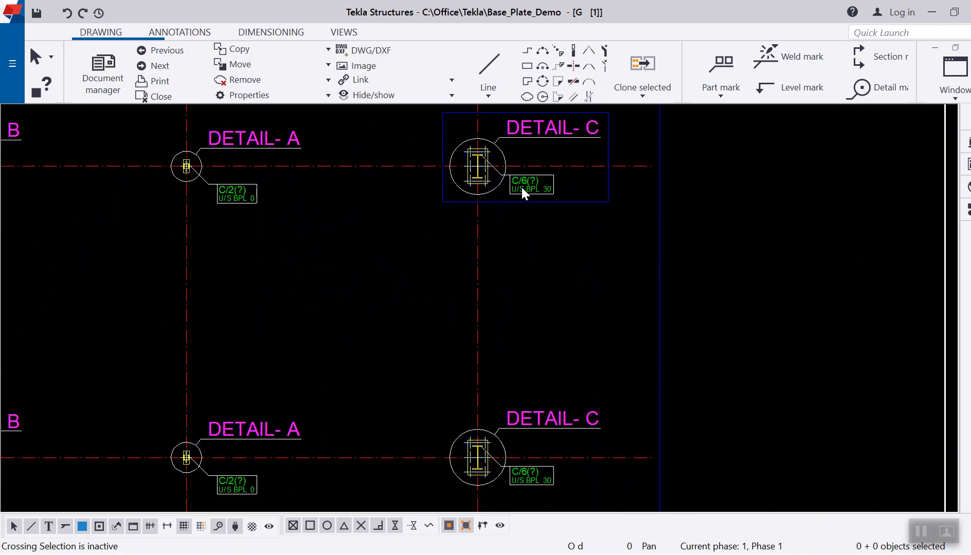
scroll(420, 198, down, 4)
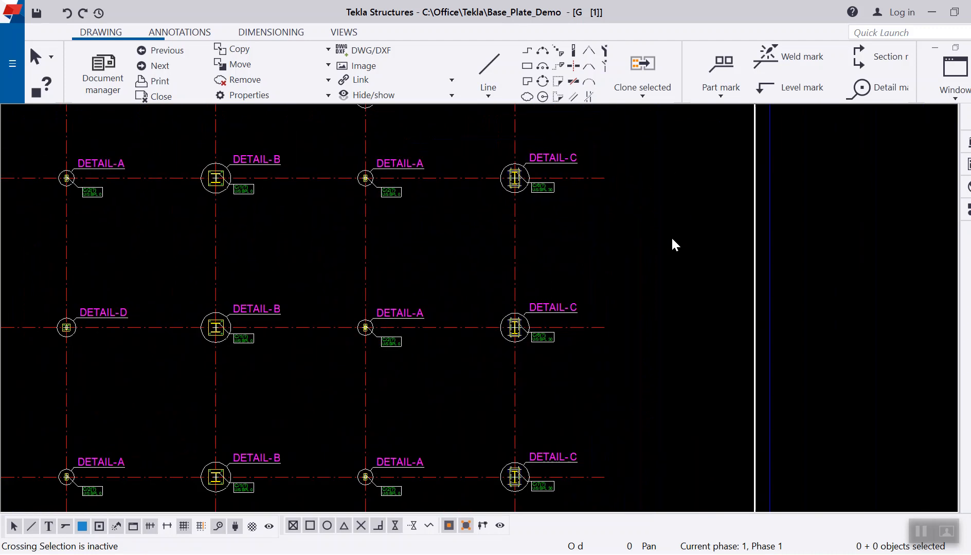
double_click(670, 236)
click(749, 358)
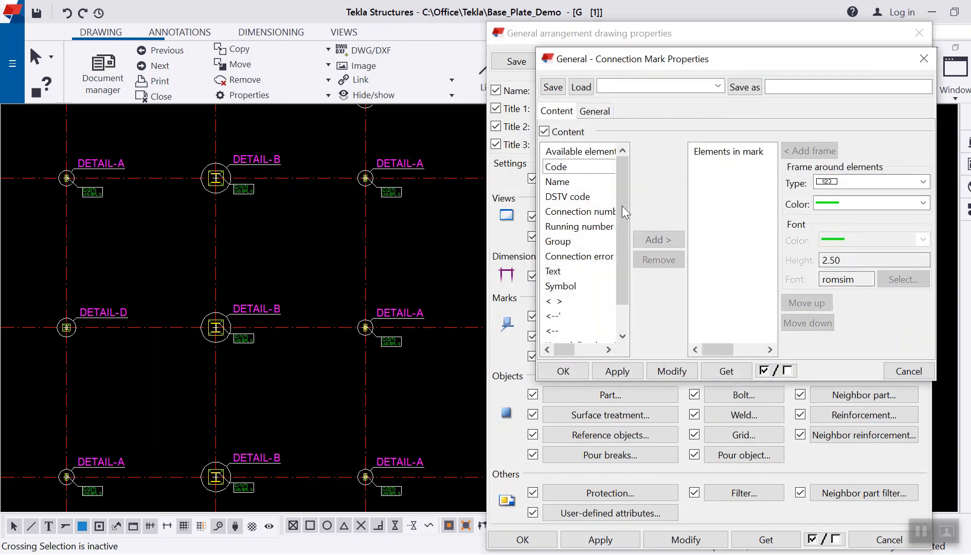
click(657, 240)
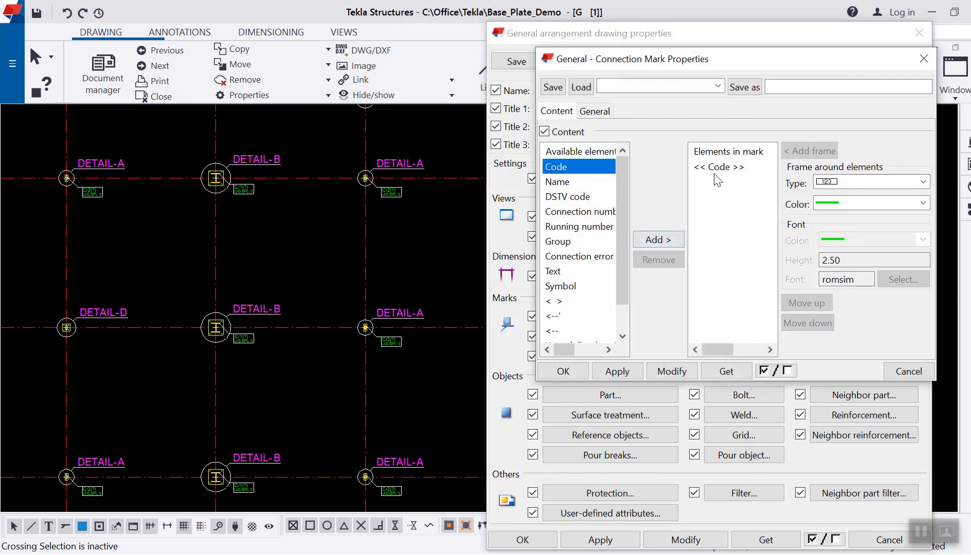
click(662, 372)
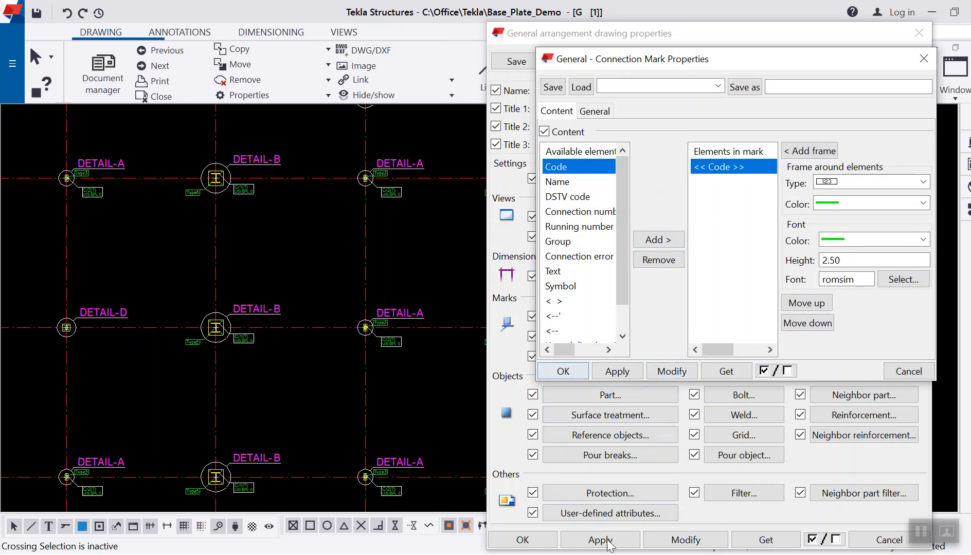
click(563, 371)
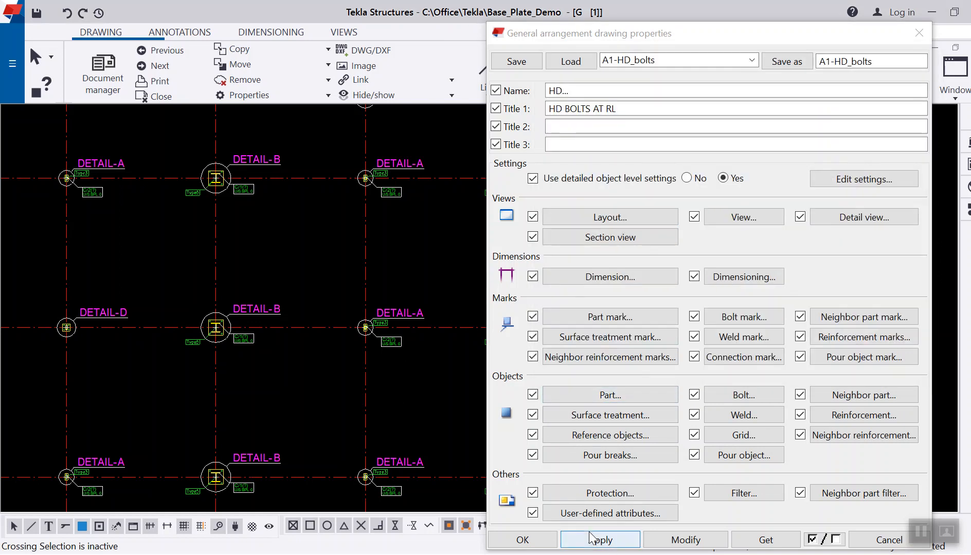
click(546, 540)
Examine the connection code marks and detail labels at the column bases across the drawing, including grid E/1.
scroll(395, 324, up, 5)
scroll(134, 226, down, 4)
scroll(447, 296, up, 4)
scroll(437, 206, down, 4)
scroll(411, 406, up, 4)
scroll(411, 406, up, 1)
scroll(709, 386, down, 2)
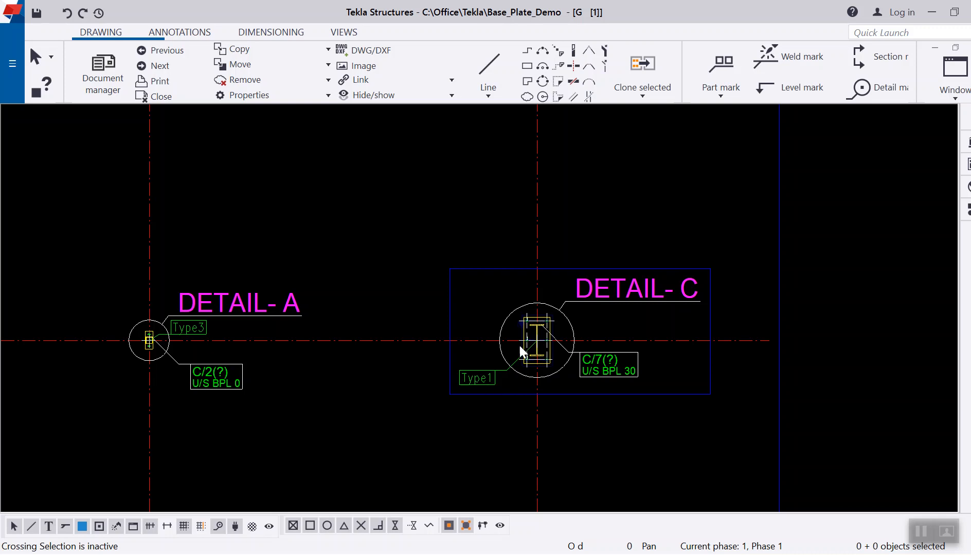
scroll(615, 394, down, 4)
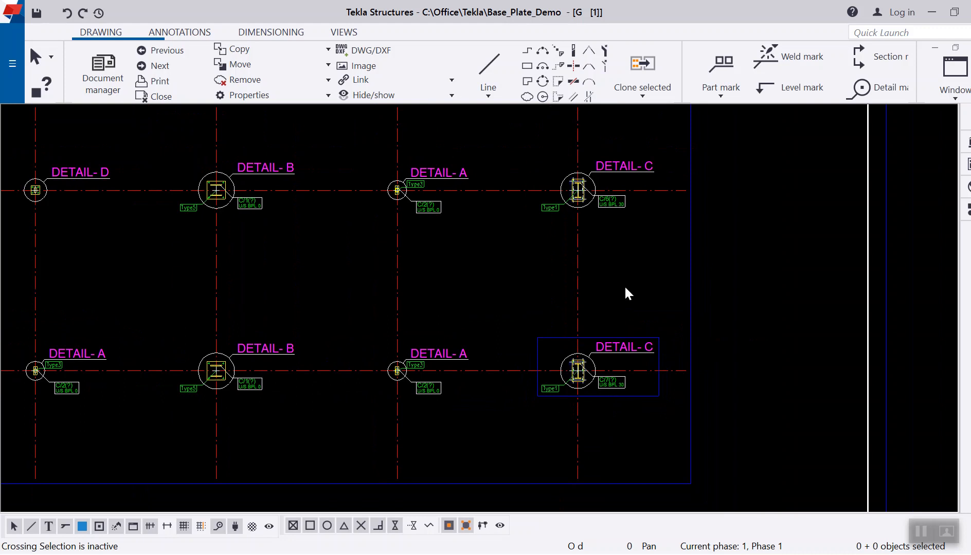
scroll(561, 377, down, 4)
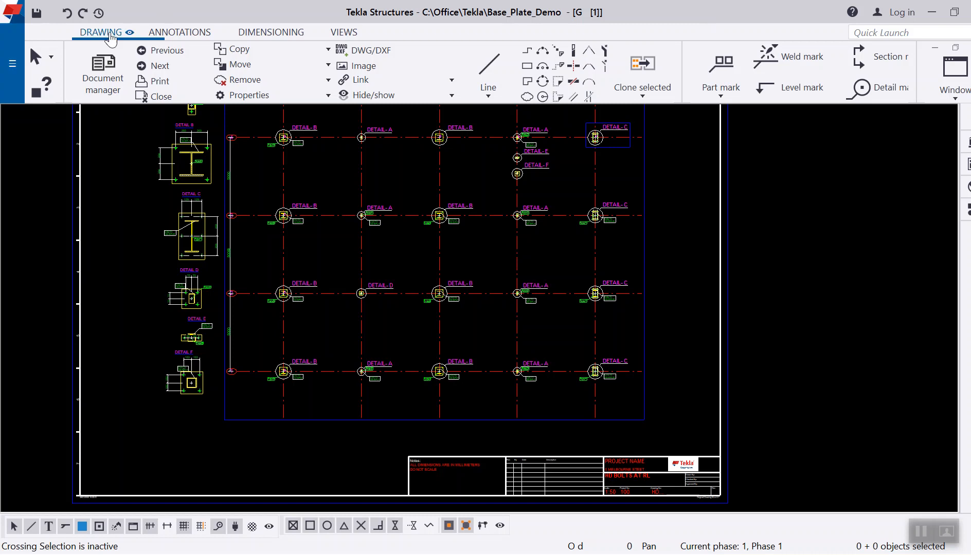
Close the drawing keeping its changes, and open the Base plate (1004) properties of the column at grid E/1 in Plan +0.
click(160, 94)
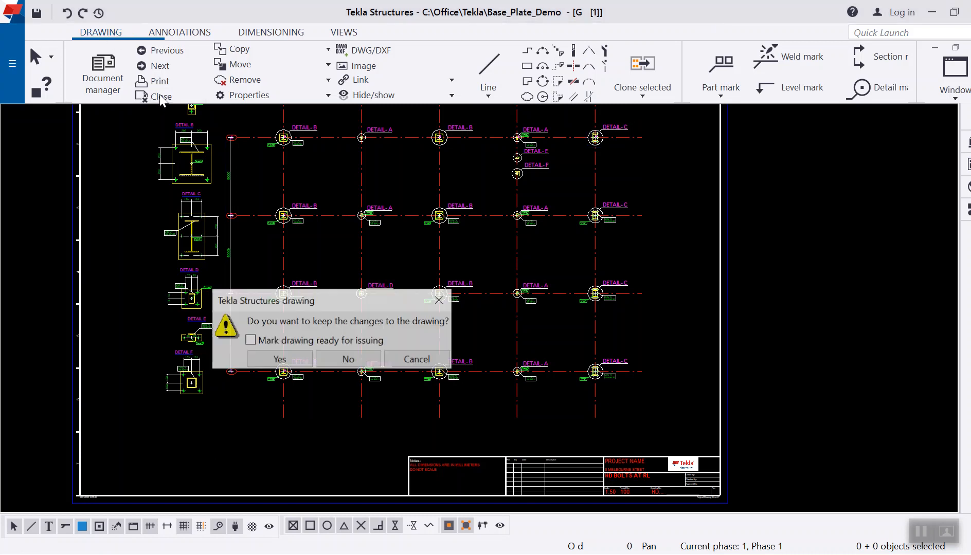
click(298, 357)
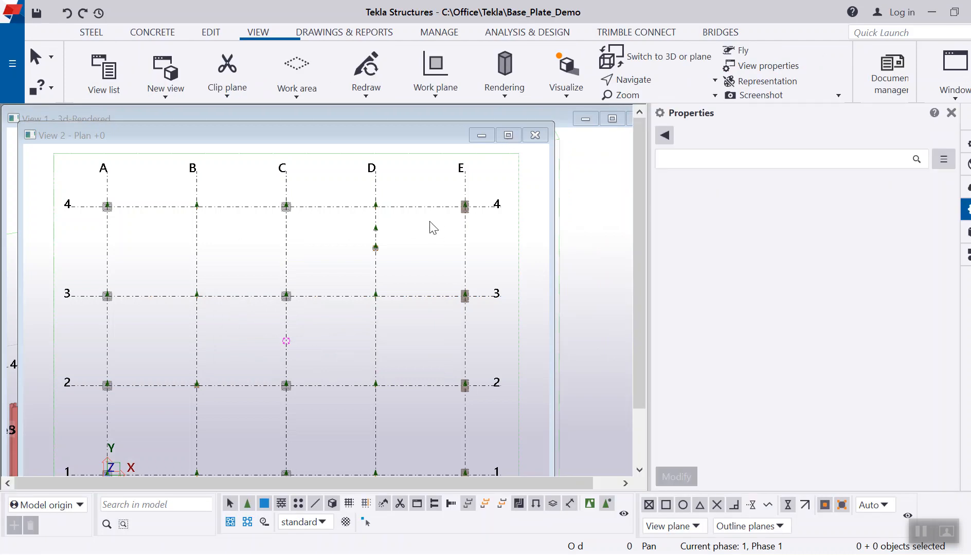
scroll(409, 204, down, 1)
middle_drag(475, 412, 448, 322)
scroll(450, 339, up, 2)
scroll(391, 280, up, 5)
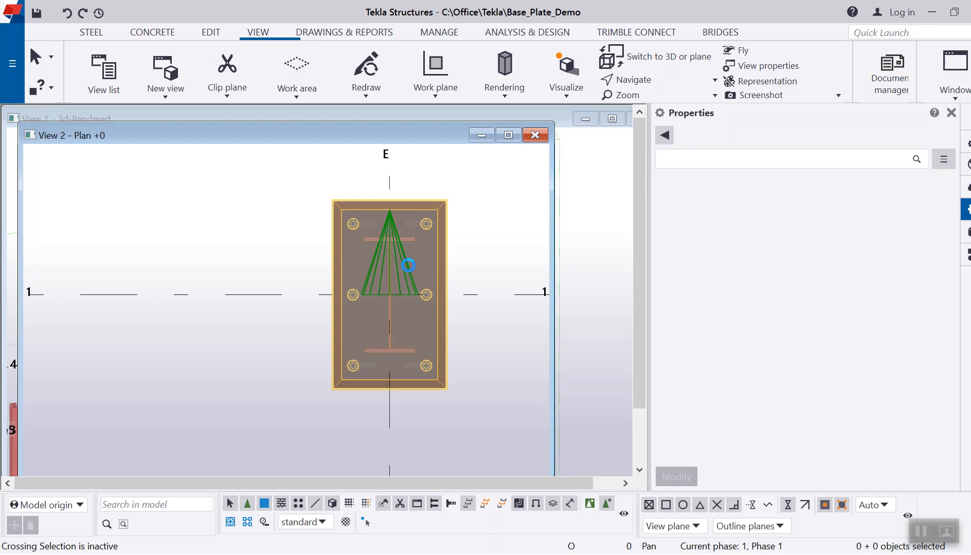
double_click(408, 265)
Load the Type5_Chemset saved settings for the base plate at grid E/1 and modify the component with them.
click(400, 144)
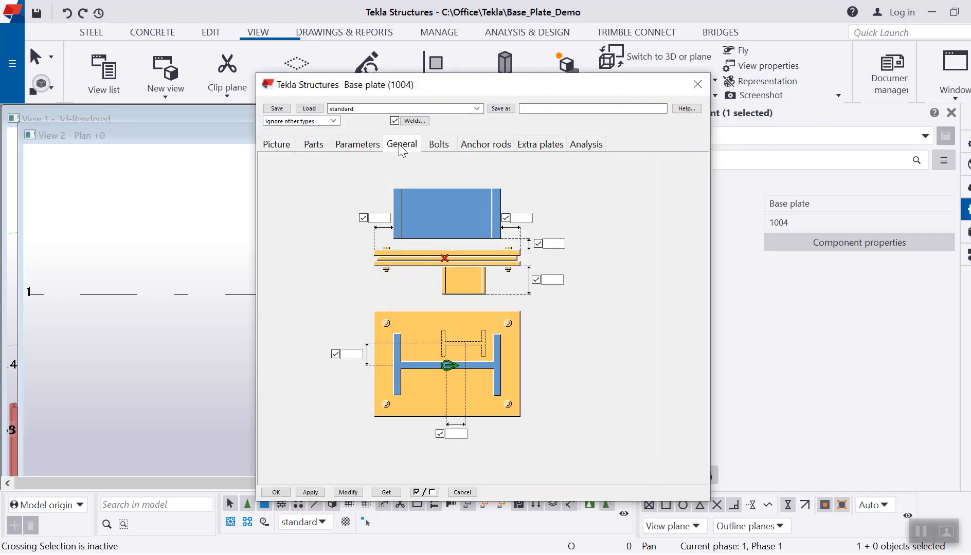
click(476, 108)
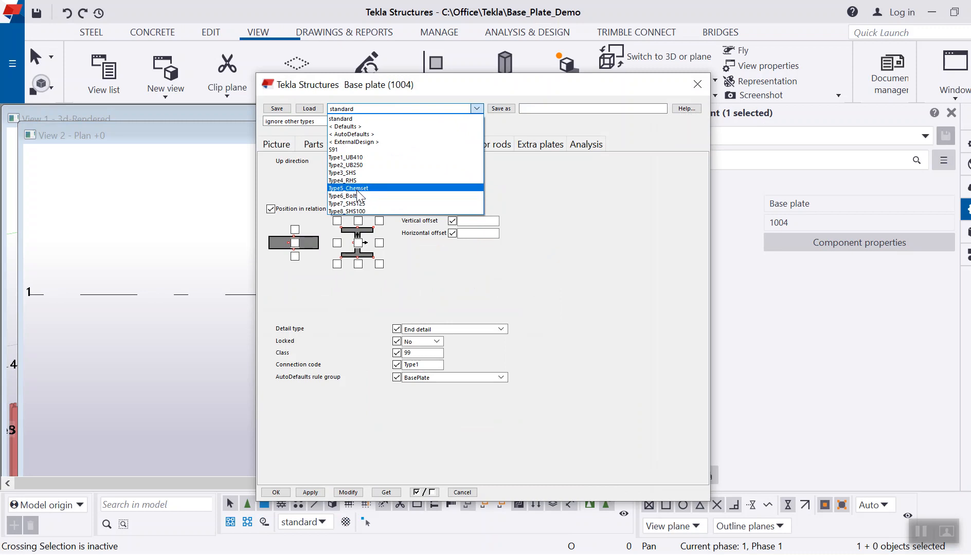
click(358, 188)
click(309, 109)
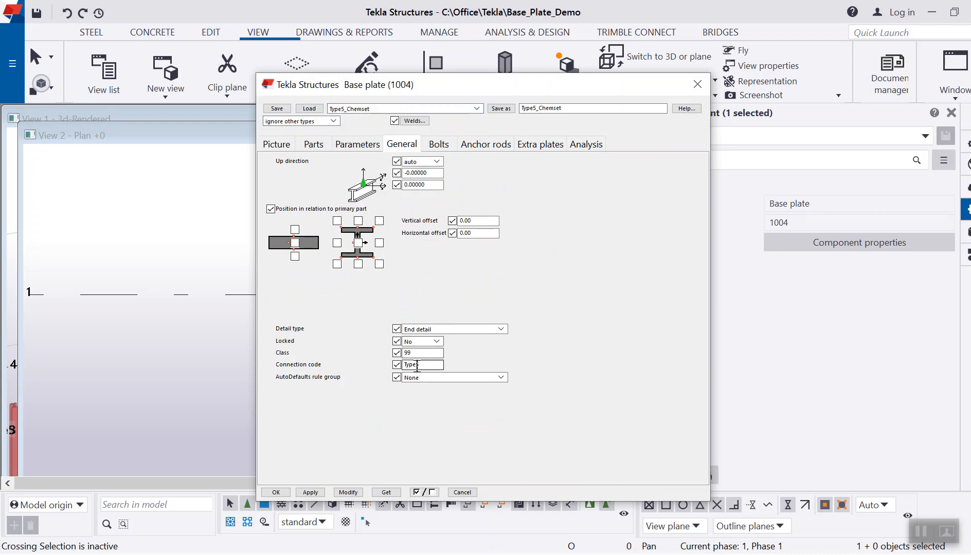
drag(451, 84, 714, 28)
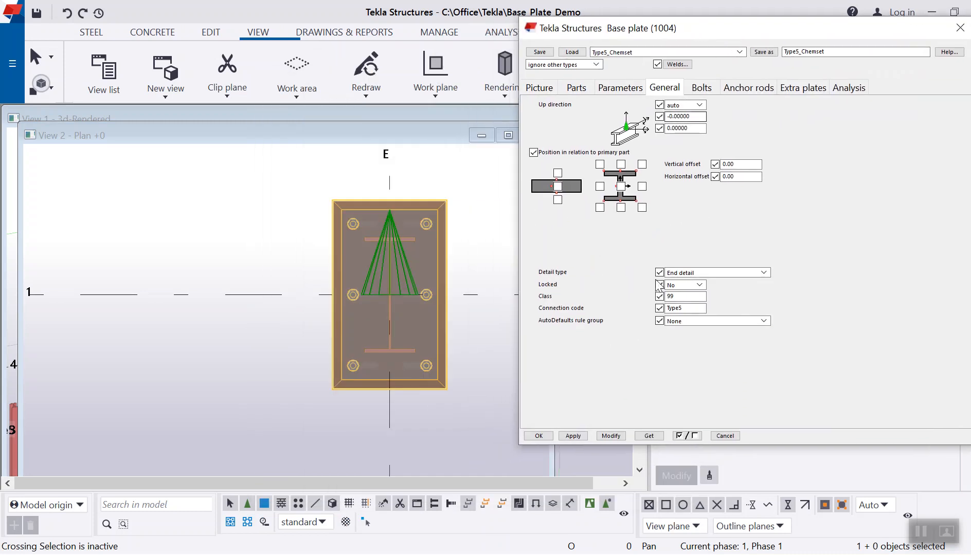
click(603, 436)
click(541, 436)
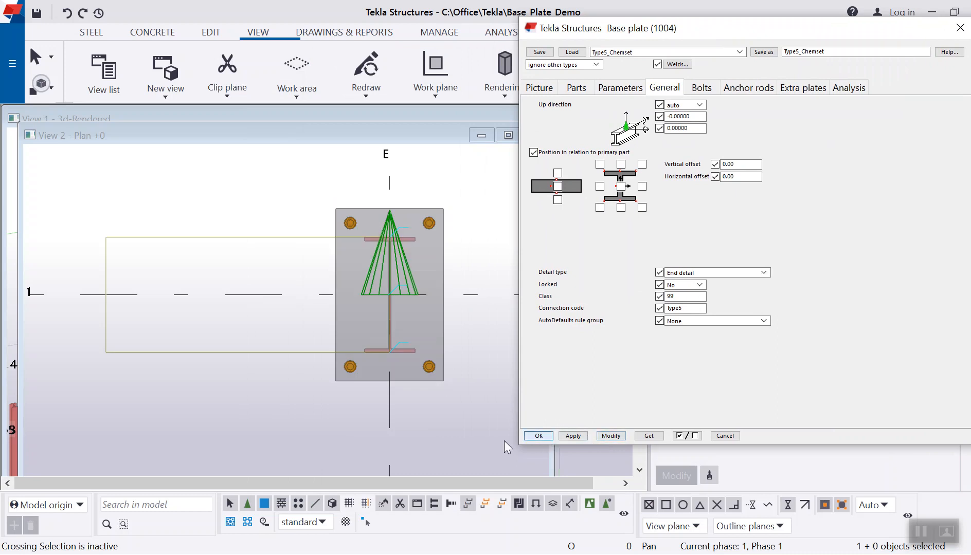
Run numbering on the model after the base plate change.
click(337, 34)
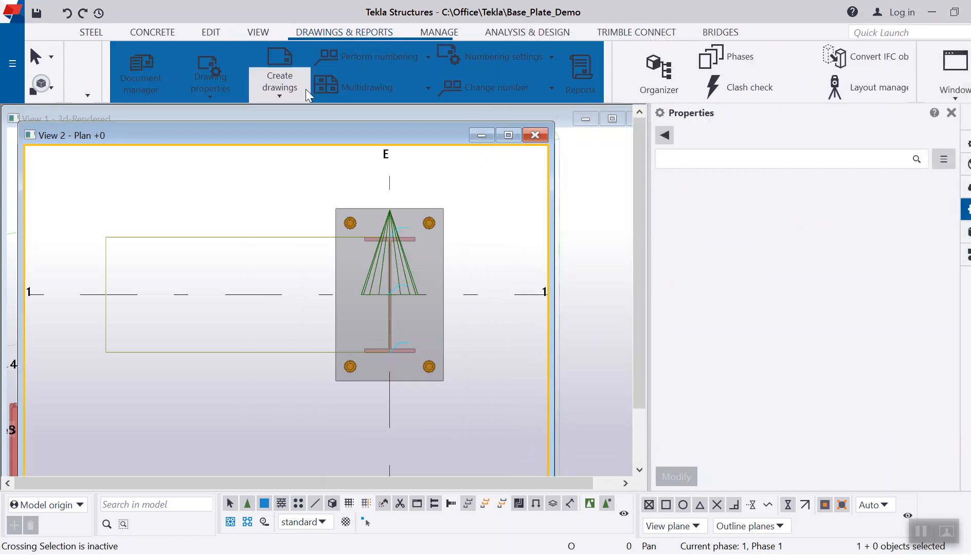
click(321, 59)
click(318, 165)
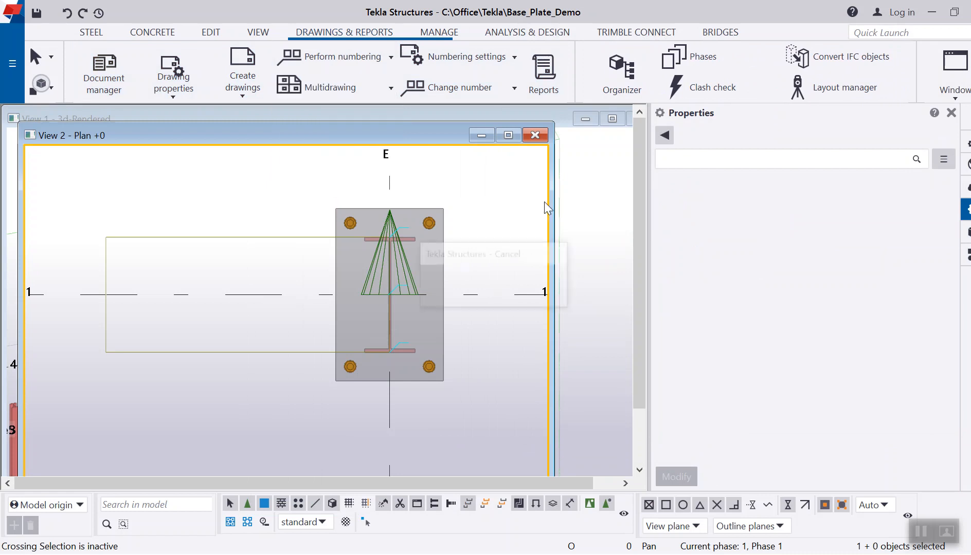
Reopen the HD BOLTS AT RL drawing at full size and inspect the column detail and marks at grid E/1.
click(109, 64)
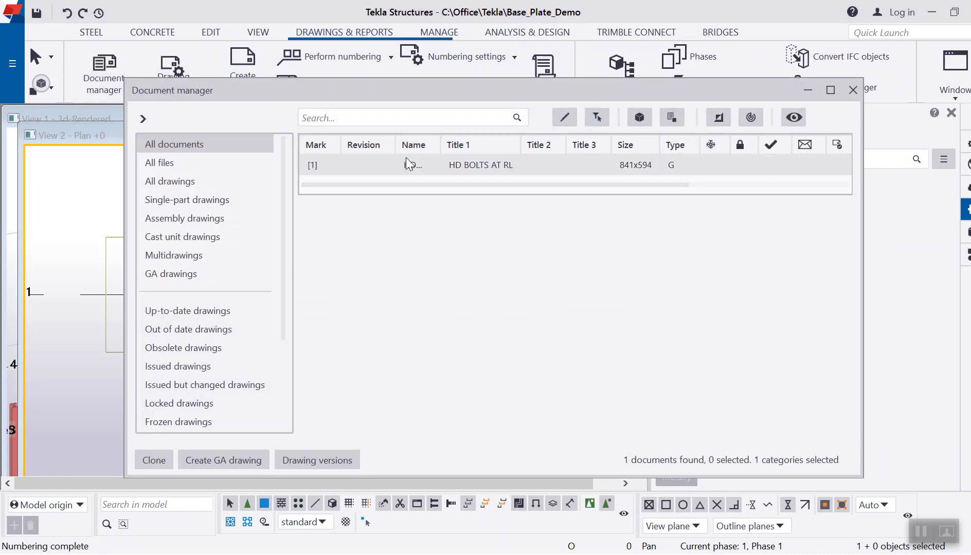
double_click(478, 165)
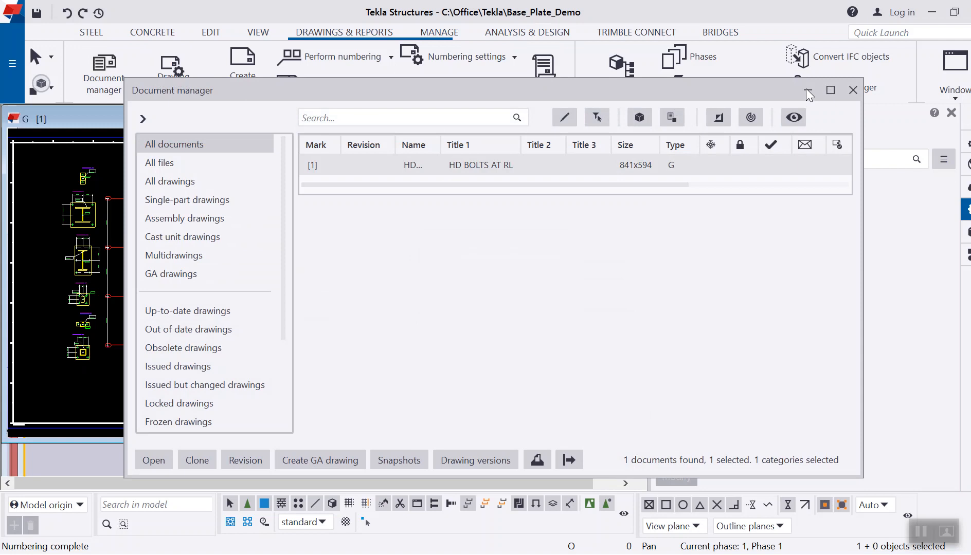
click(806, 90)
click(386, 119)
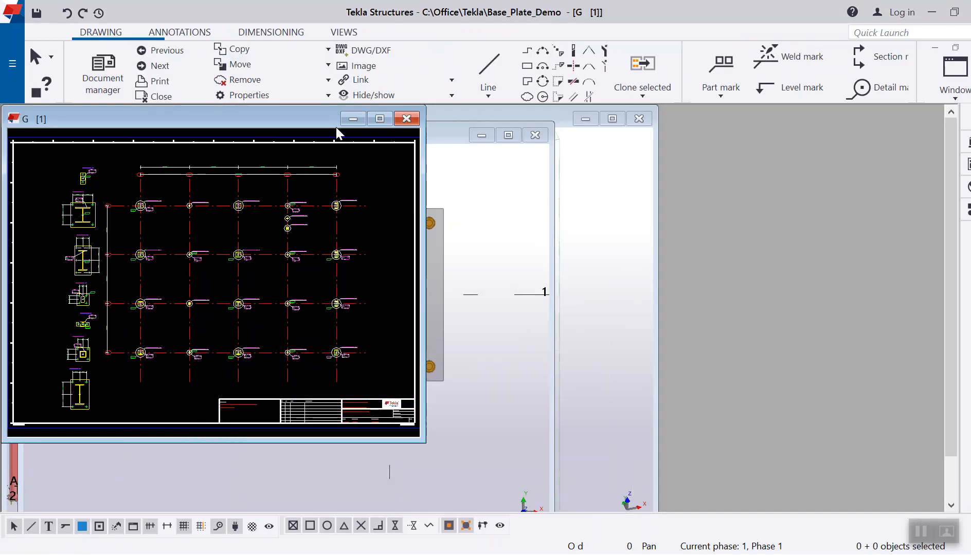
scroll(186, 178, down, 2)
scroll(494, 353, up, 1)
scroll(467, 299, up, 8)
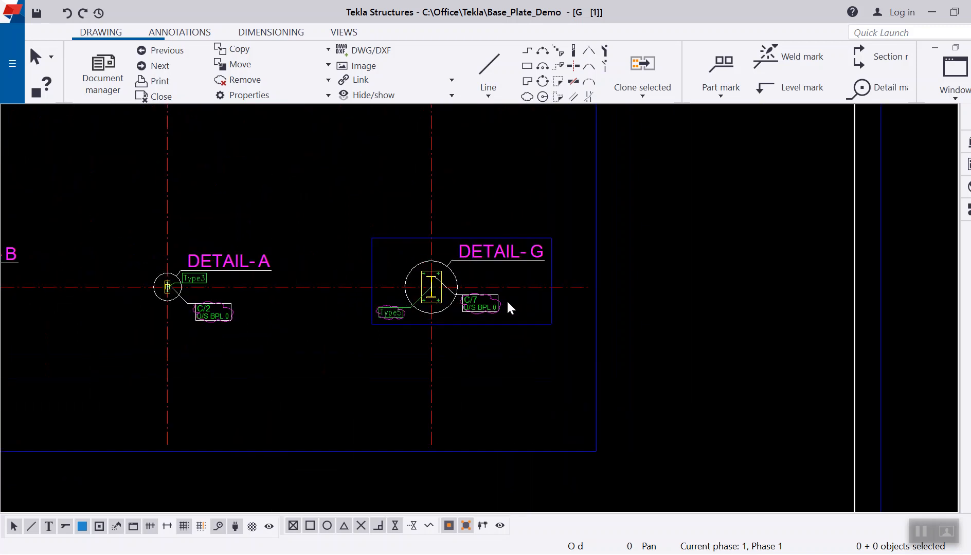
scroll(668, 286, down, 3)
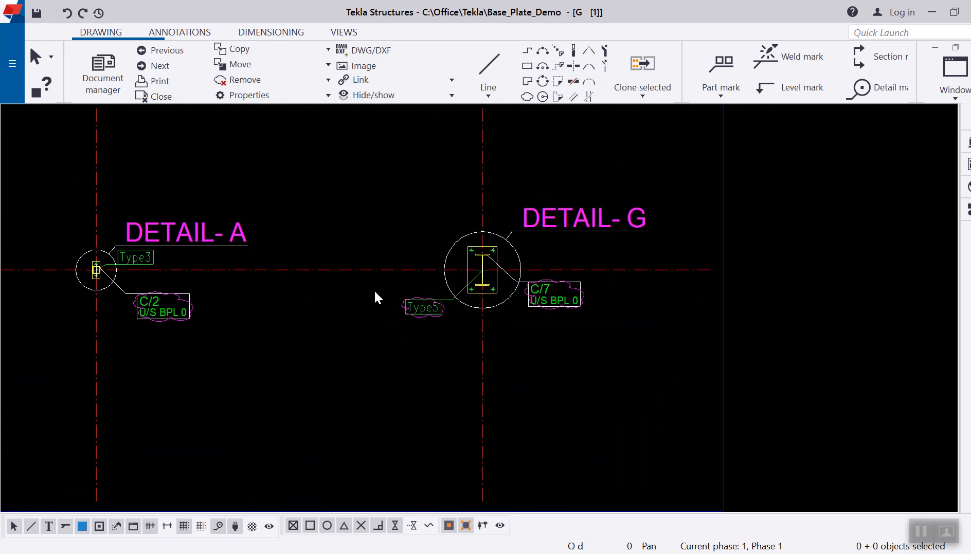
scroll(443, 313, up, 4)
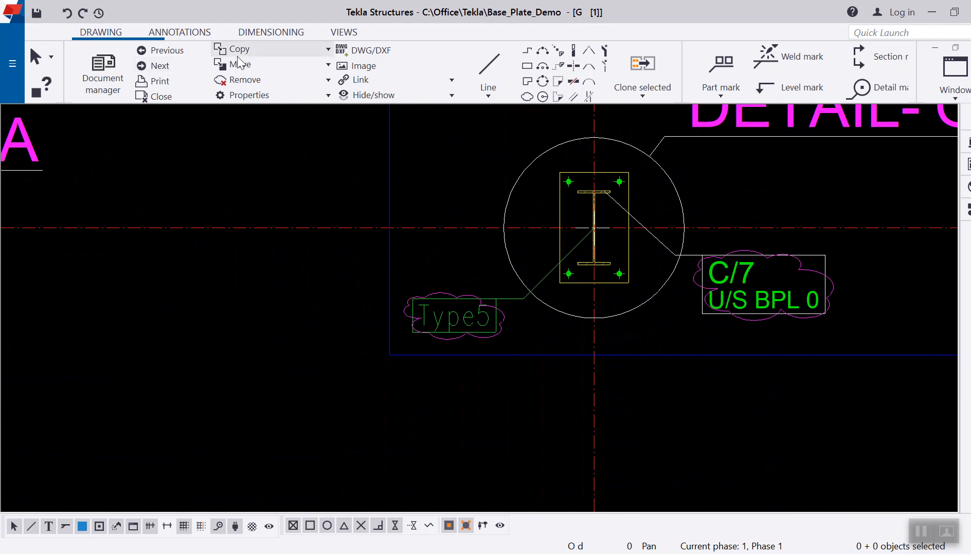
Remove all mark change symbols from the drawing.
click(246, 82)
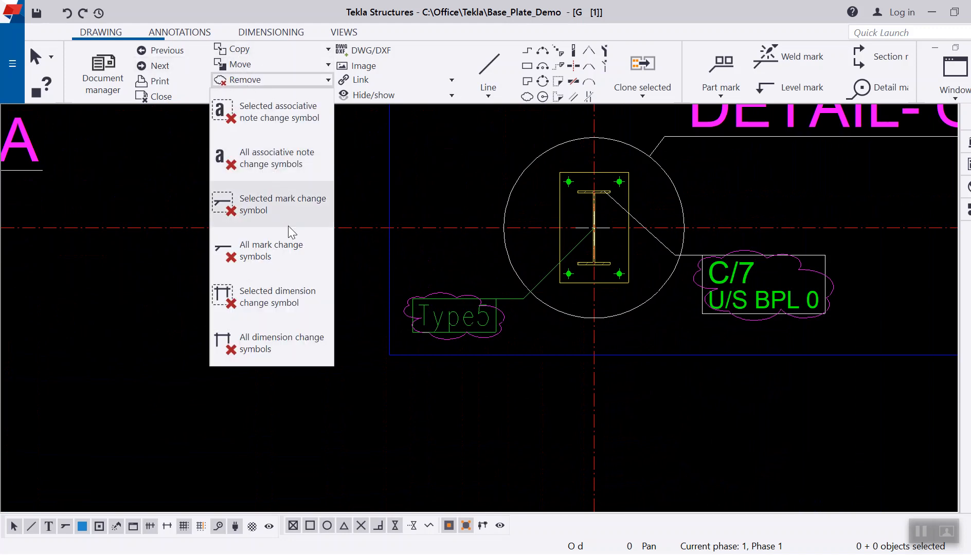
click(268, 251)
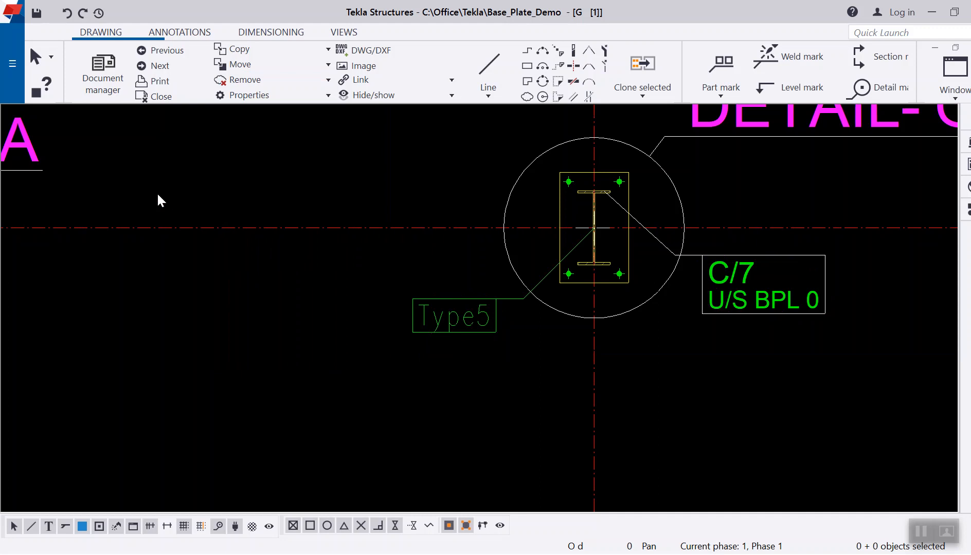
scroll(381, 173, down, 5)
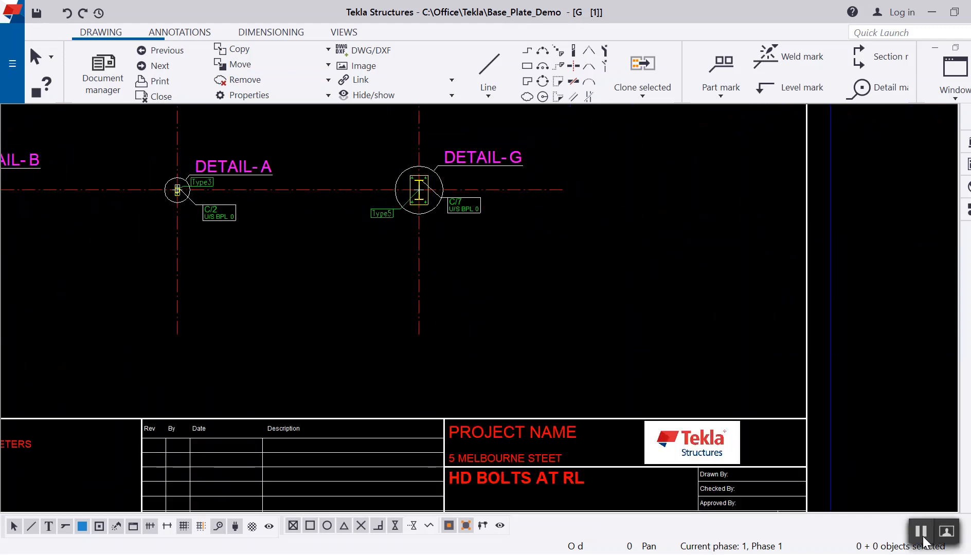